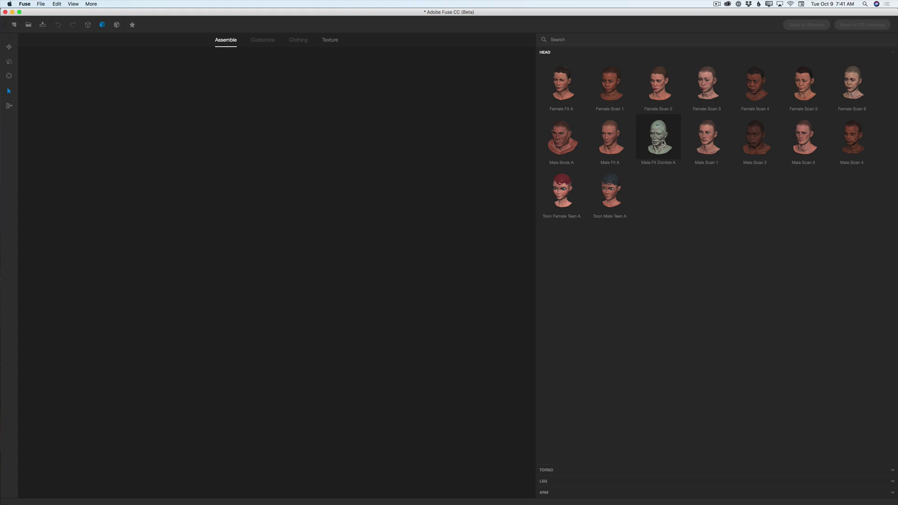
# Assemble the character from the Male Fit Zombie A head, torso, legs and arms.
pyautogui.click(662, 143)
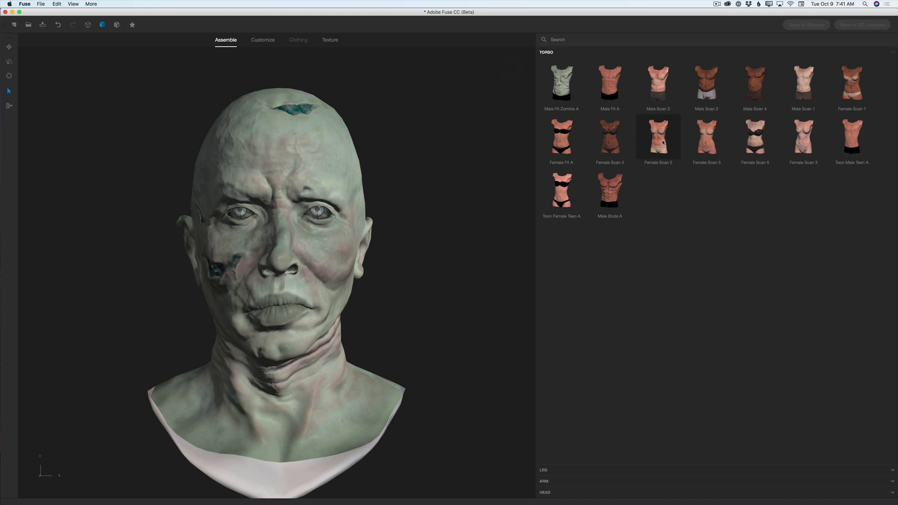
pyautogui.click(564, 91)
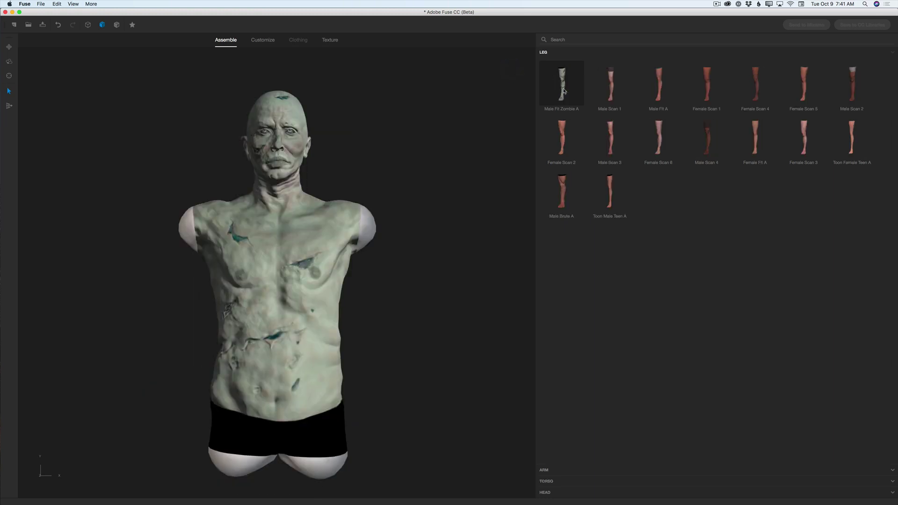
pyautogui.click(564, 91)
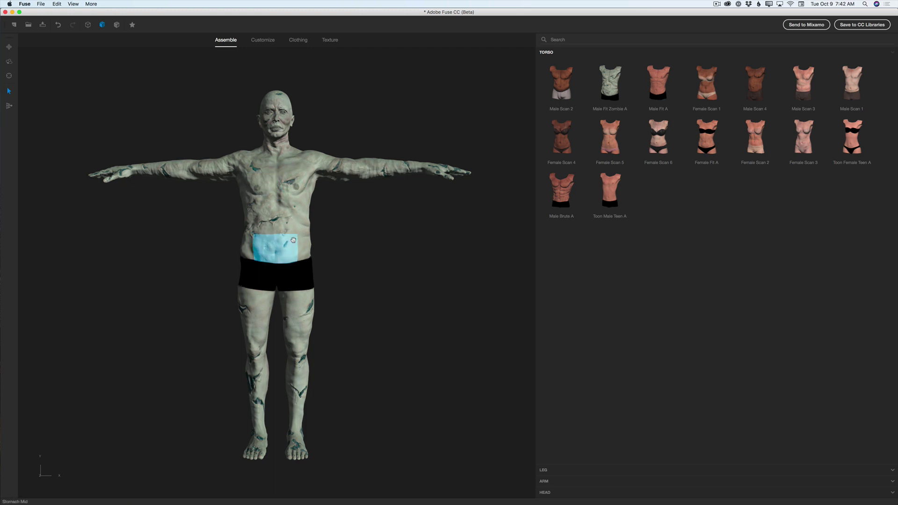
# Dress the zombie in the Tactical Shirt, Cargo Shorts and Tactical Boot B.
pyautogui.scroll(1, 293, 240)
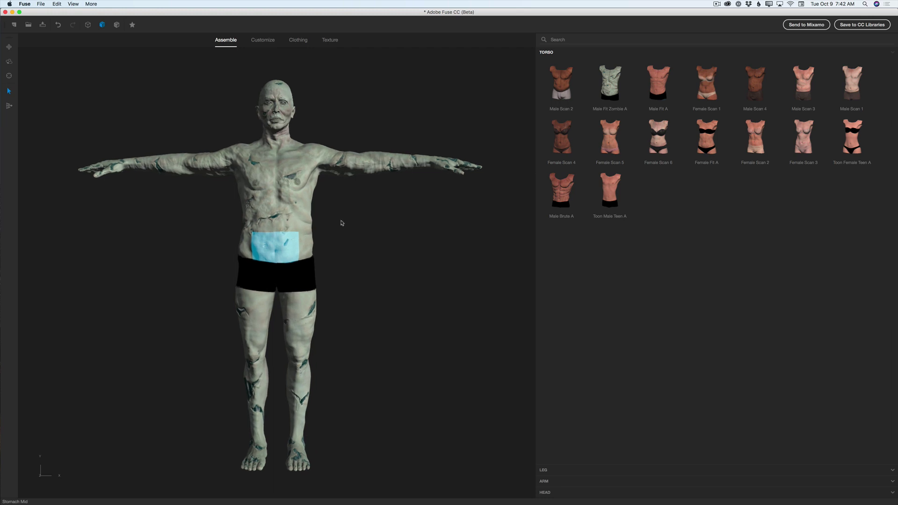
pyautogui.click(293, 42)
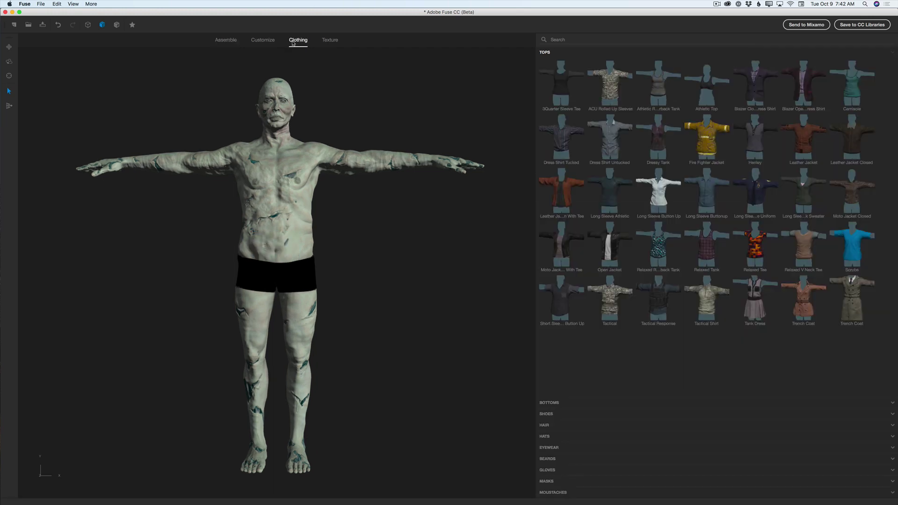
pyautogui.click(707, 306)
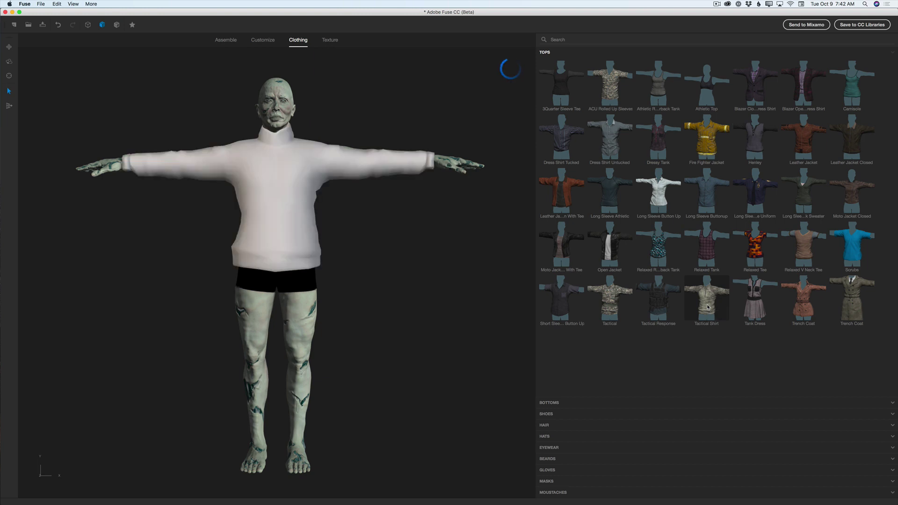
pyautogui.click(549, 403)
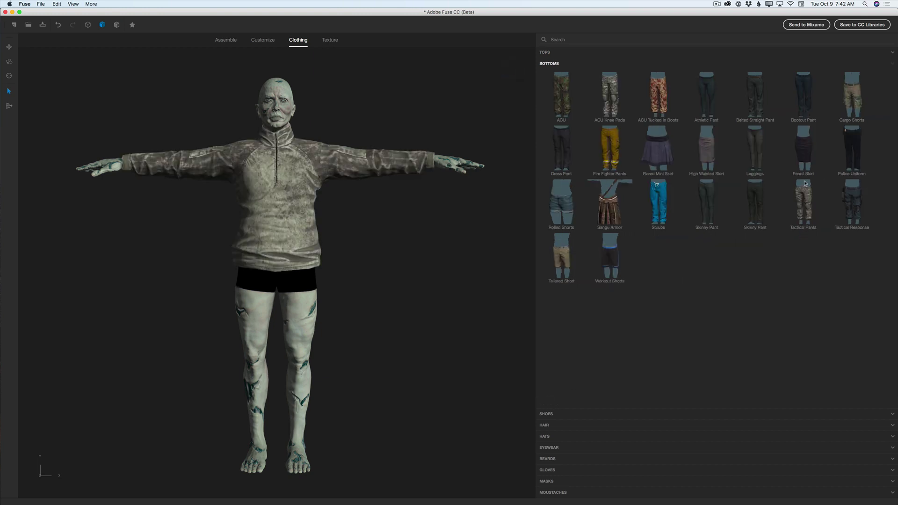
pyautogui.click(850, 110)
pyautogui.click(547, 413)
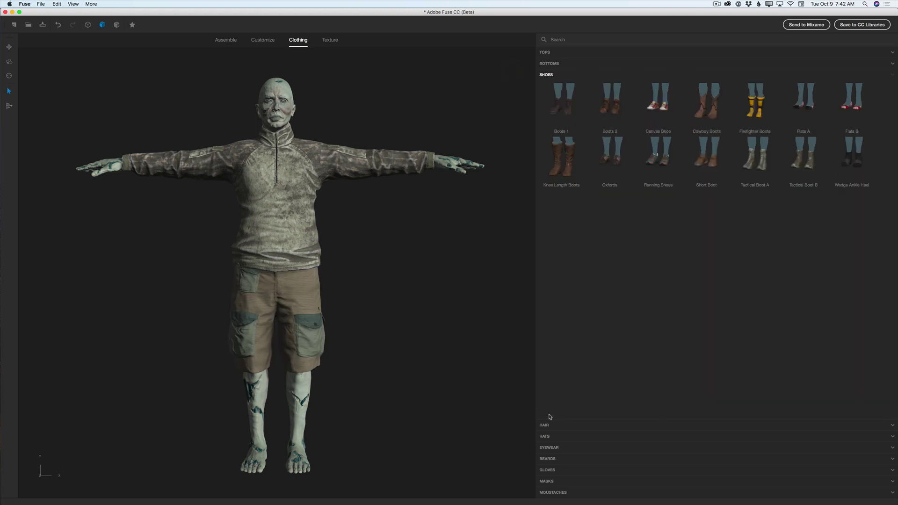
pyautogui.click(808, 166)
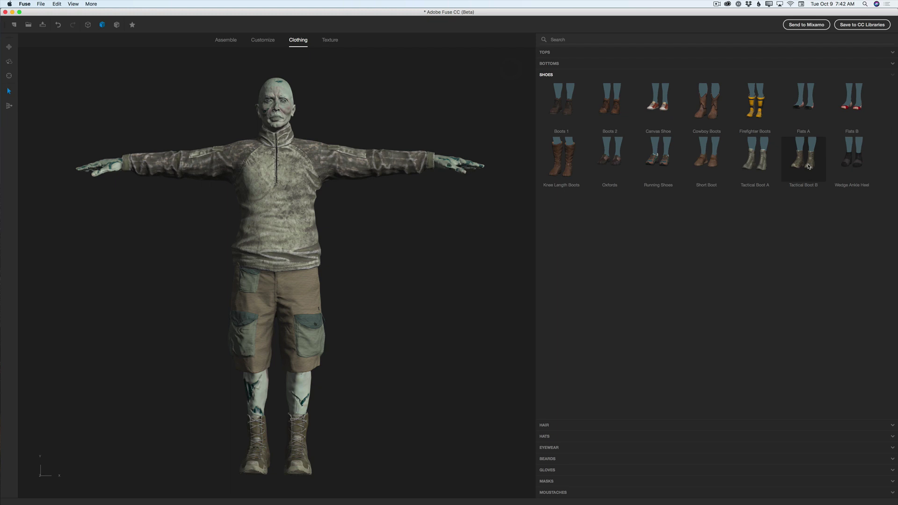
# Send the character to Mixamo under the name "Zombie for Halloween".
pyautogui.click(806, 26)
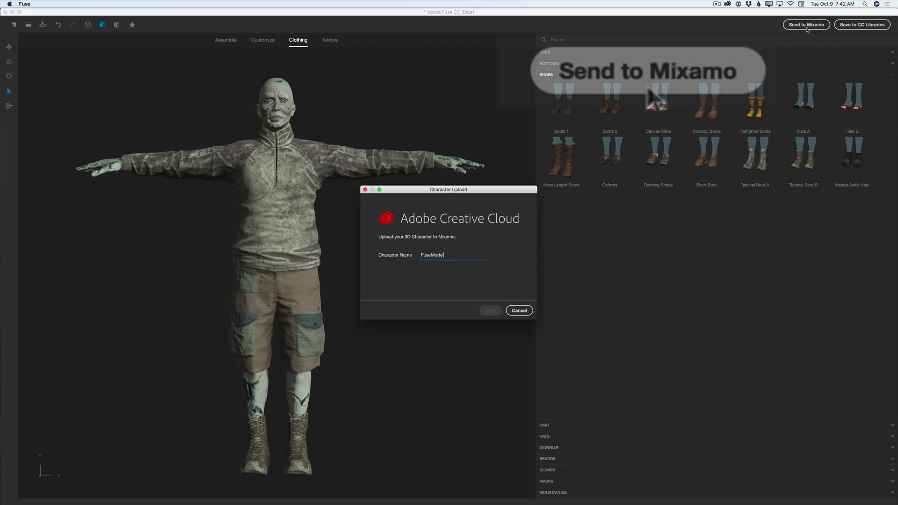
pyautogui.doubleClick(448, 252)
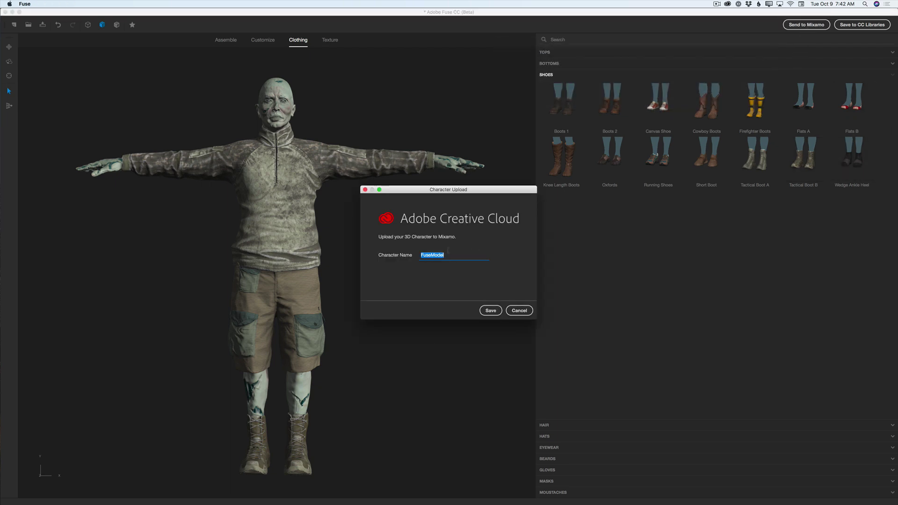
pyautogui.write('Zombie for Halloween')
pyautogui.click(490, 310)
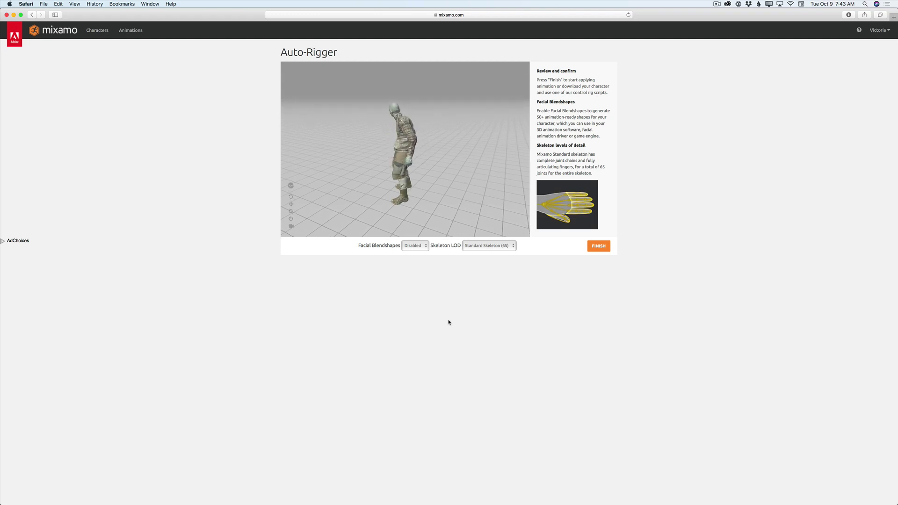
# Finish auto-rigging with the preset options, accept the new character in place of the previous one and continue to animating it.
pyautogui.click(598, 250)
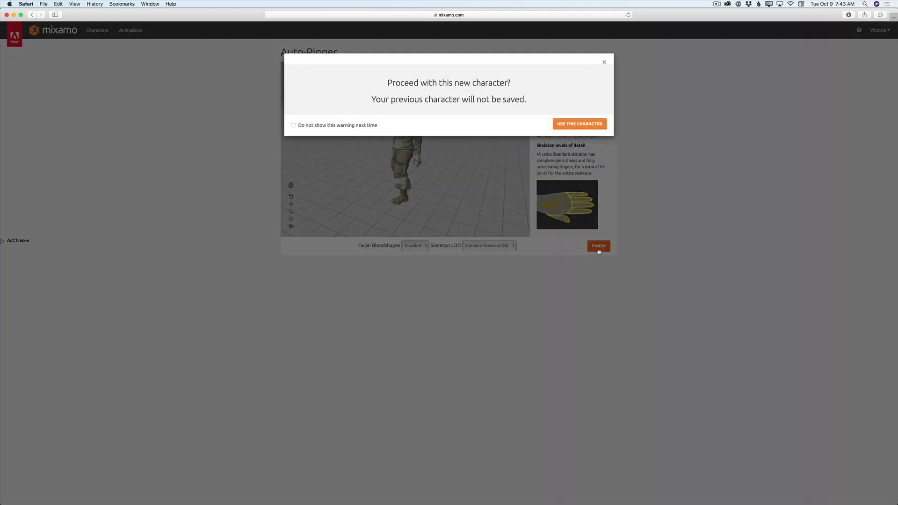
pyautogui.click(576, 129)
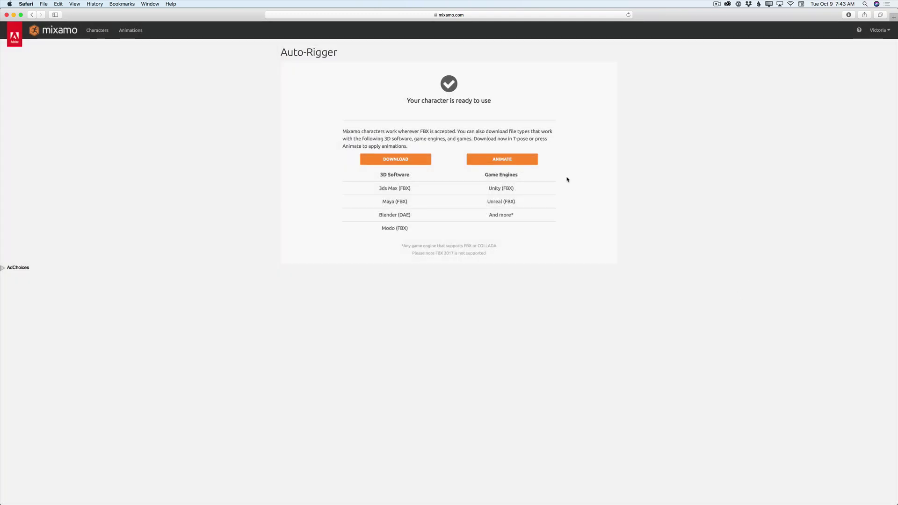
pyautogui.click(493, 160)
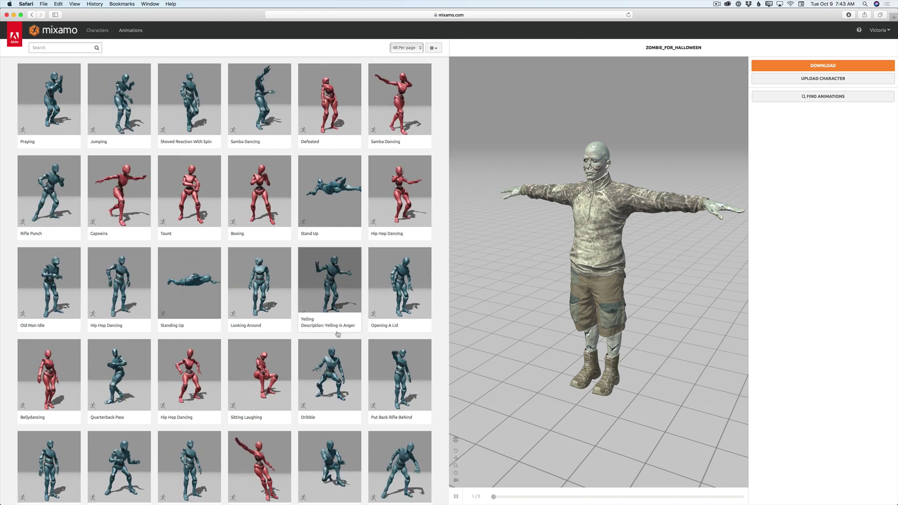
# Browse the animation library and apply the Zombie Idle animation from the second results page to the character.
pyautogui.scroll(-6, 337, 334)
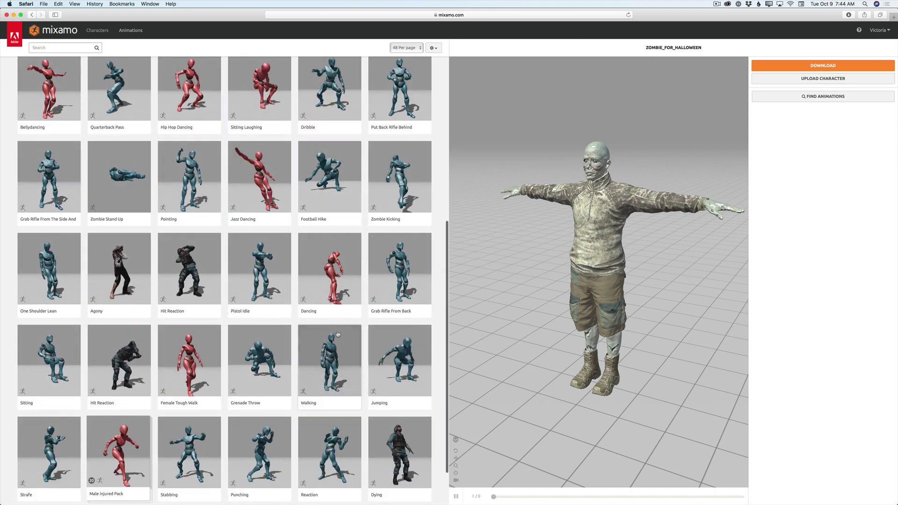
pyautogui.scroll(6, 338, 334)
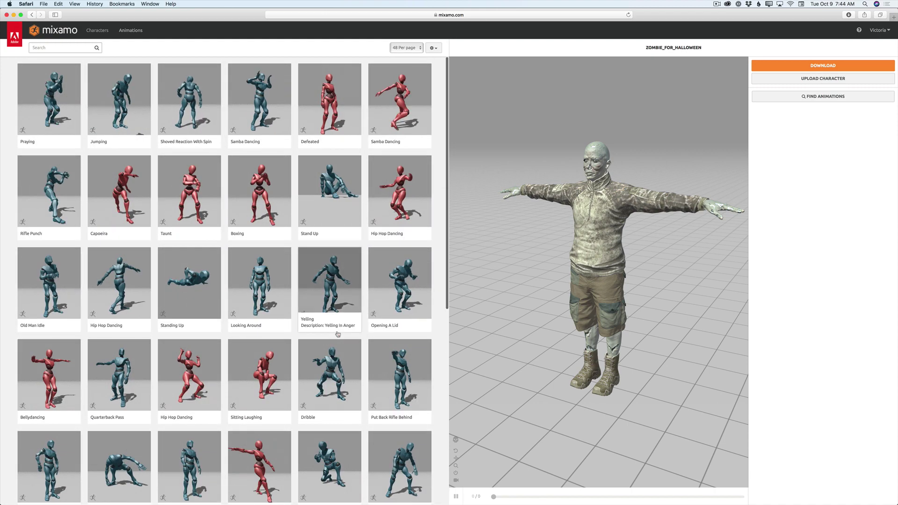
pyautogui.scroll(-8, 337, 334)
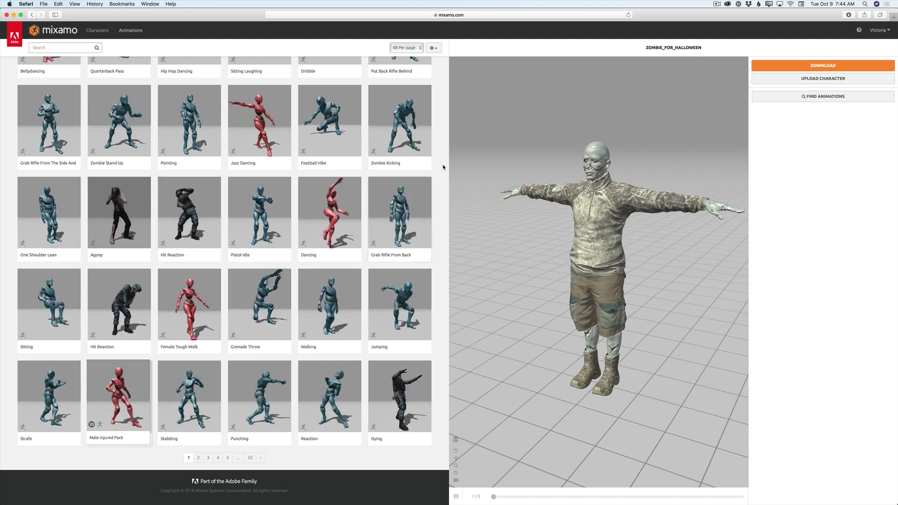
pyautogui.click(36, 47)
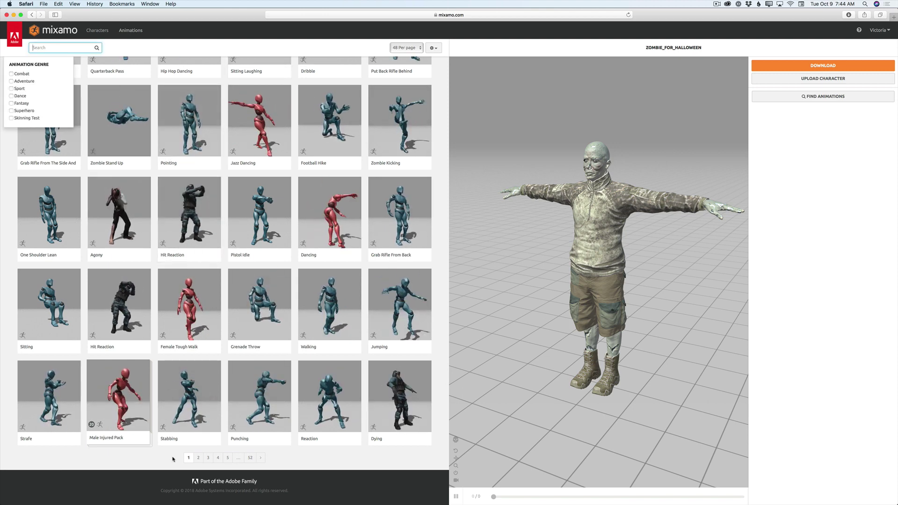
pyautogui.click(198, 458)
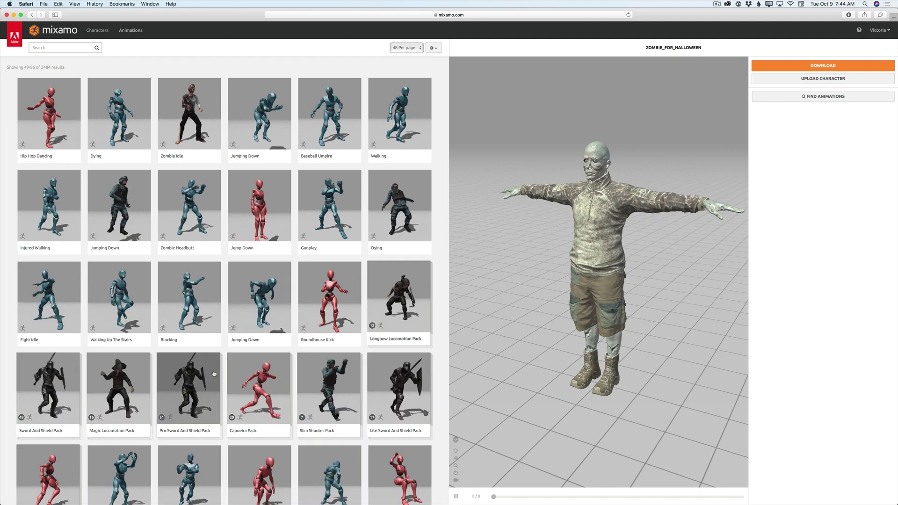
pyautogui.click(188, 129)
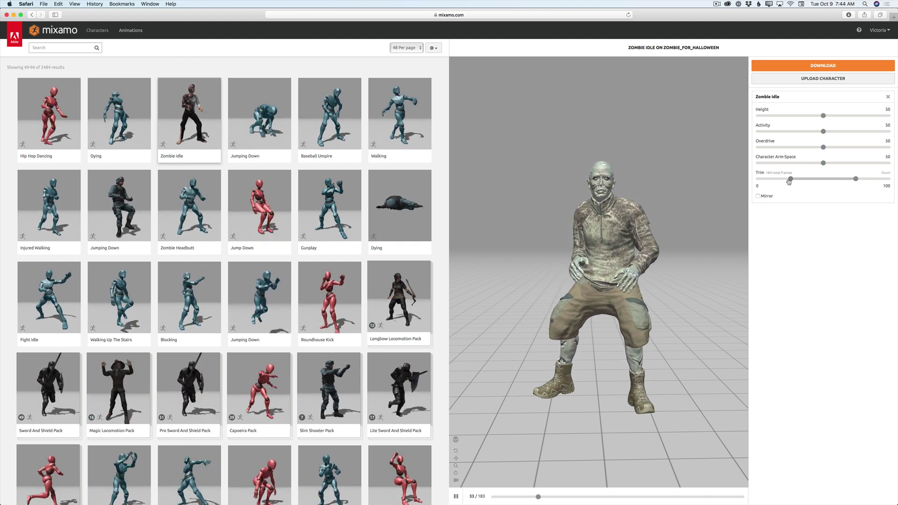
# Extend the Zombie Idle animation's trim range to run from -50 to 150.
pyautogui.click(790, 179)
pyautogui.moveTo(790, 181); pyautogui.dragTo(757, 179)
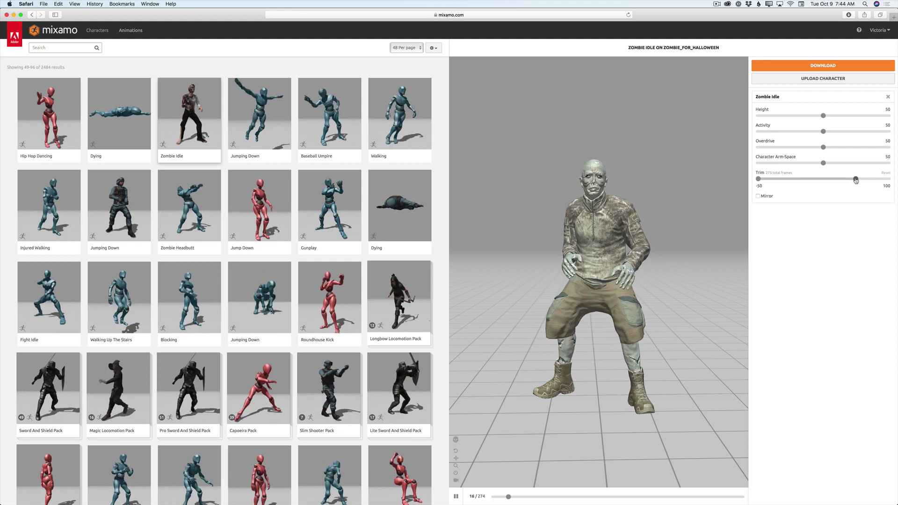
pyautogui.moveTo(855, 179); pyautogui.dragTo(892, 181)
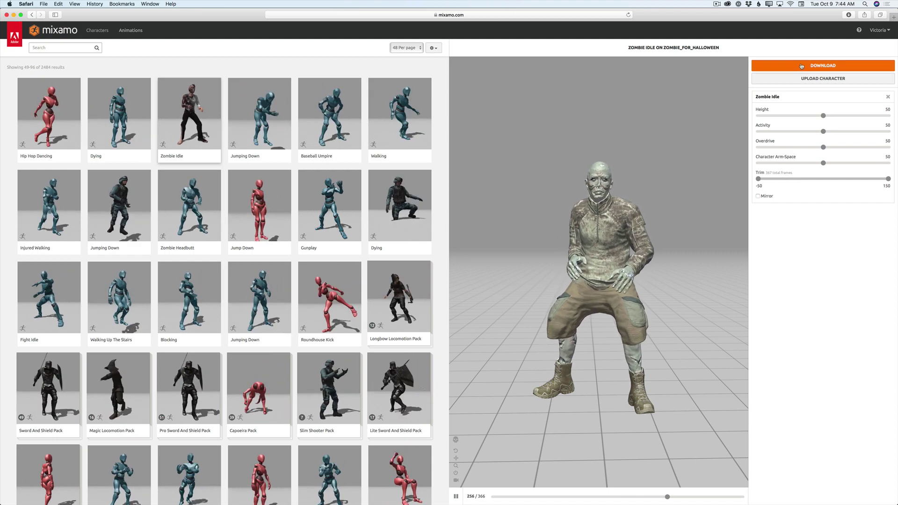
# Download the animated character in Collada (.dae) format with skin, at 30 frames per second and without keyframe reduction.
pyautogui.click(822, 65)
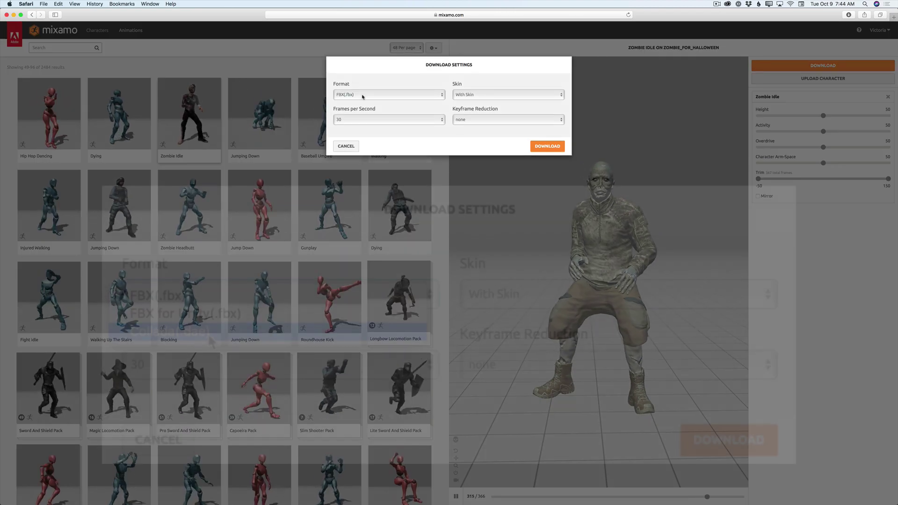
pyautogui.click(393, 95)
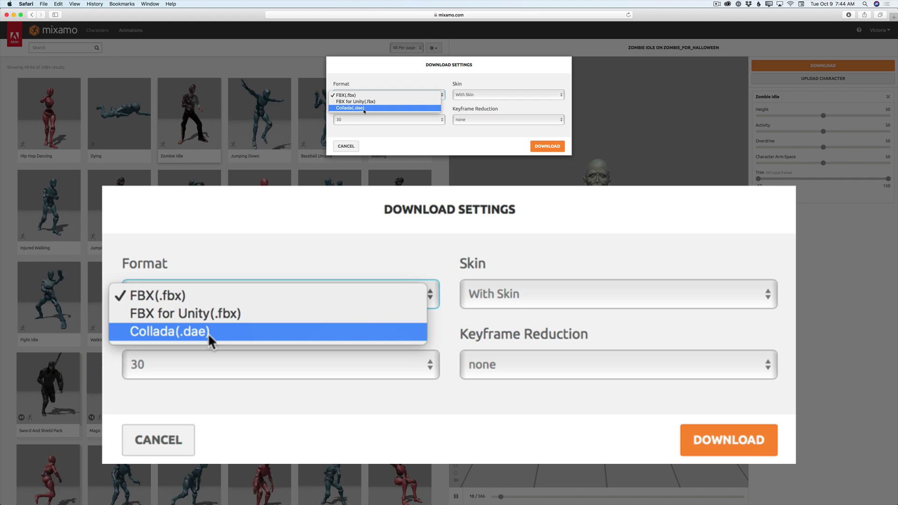
pyautogui.click(363, 109)
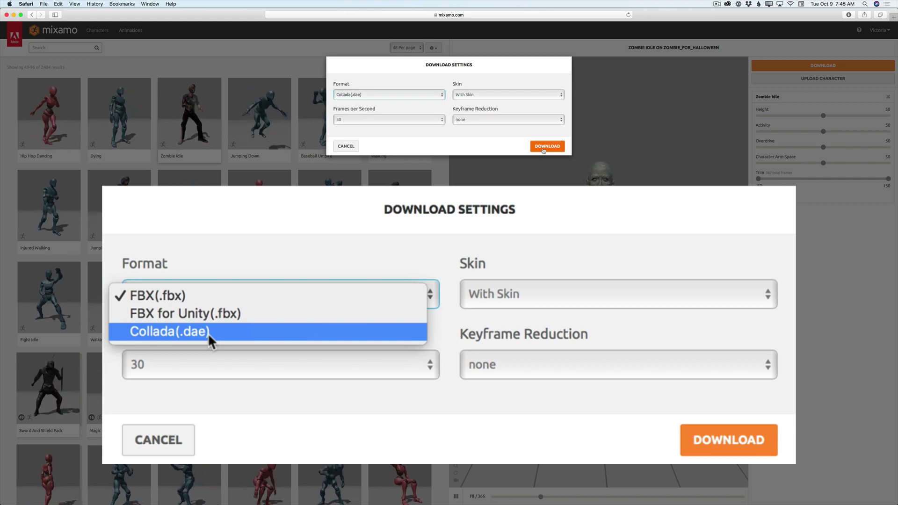
pyautogui.click(545, 147)
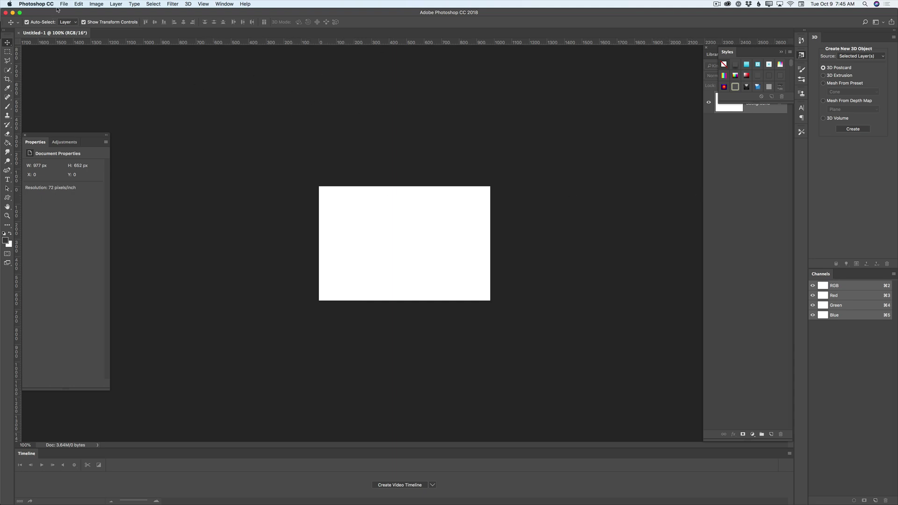
# Switch to Photoshop and open Zombie Idle.dae from the Zombie Idle-3 download folder, accepting the proposed 3D document settings.
pyautogui.click(60, 5)
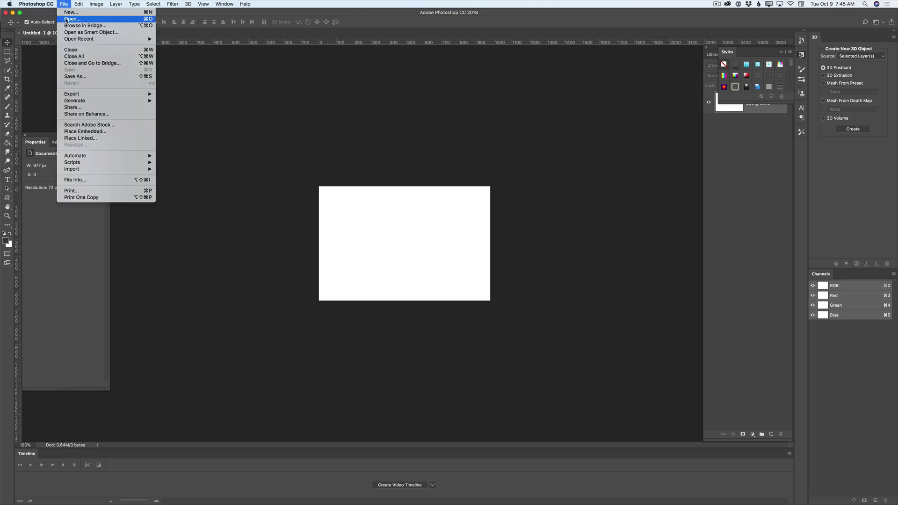
pyautogui.click(66, 21)
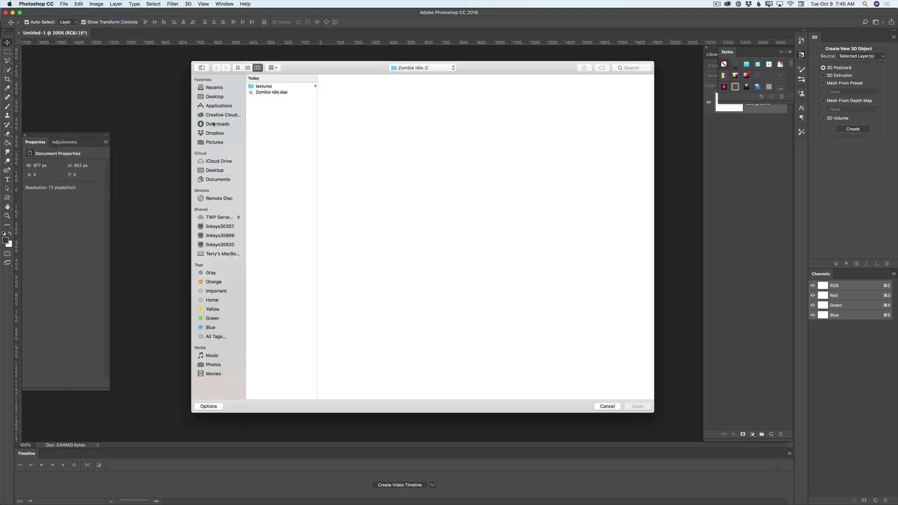
pyautogui.click(213, 124)
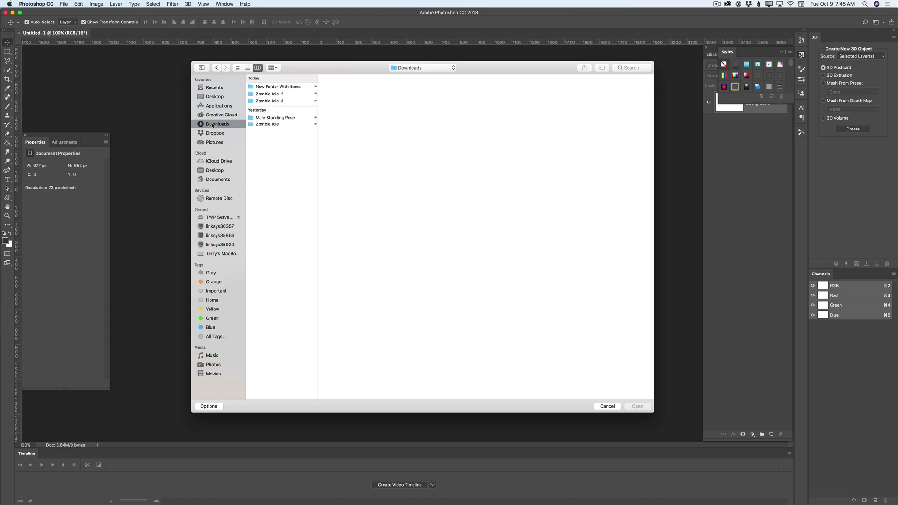
pyautogui.click(271, 102)
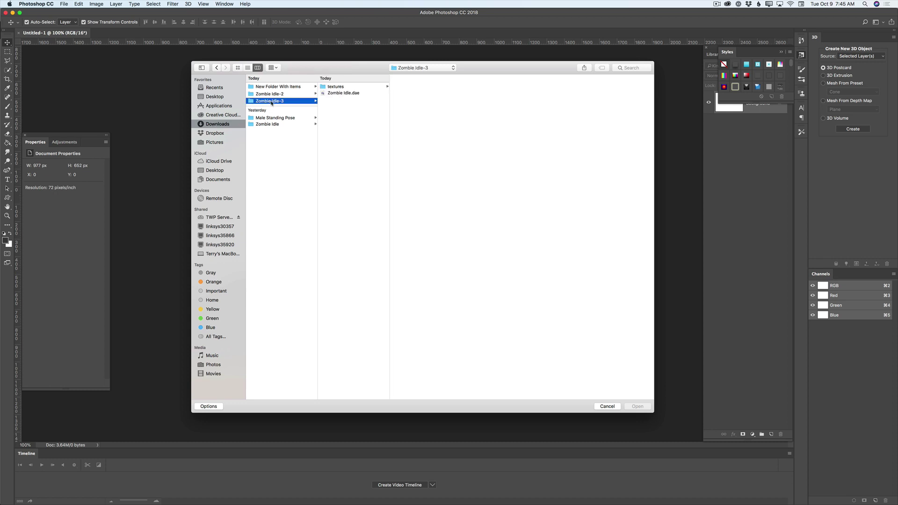
pyautogui.click(331, 93)
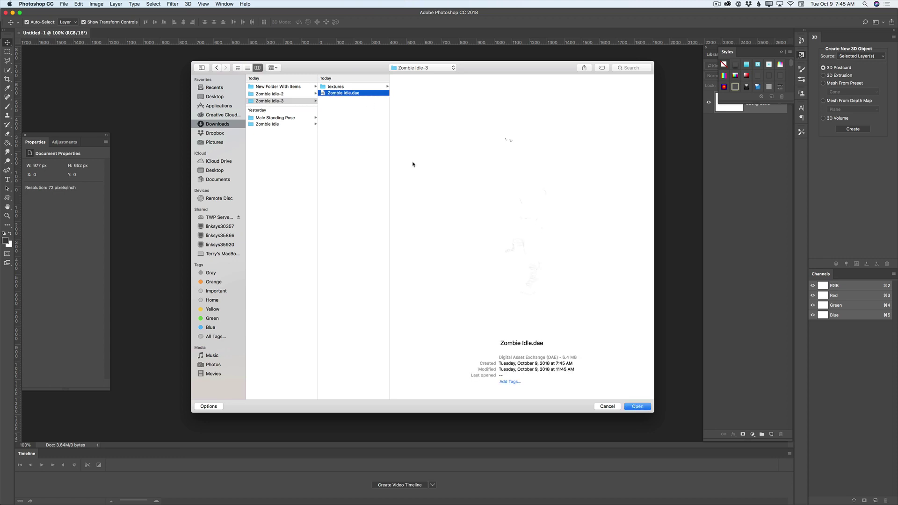
pyautogui.click(639, 406)
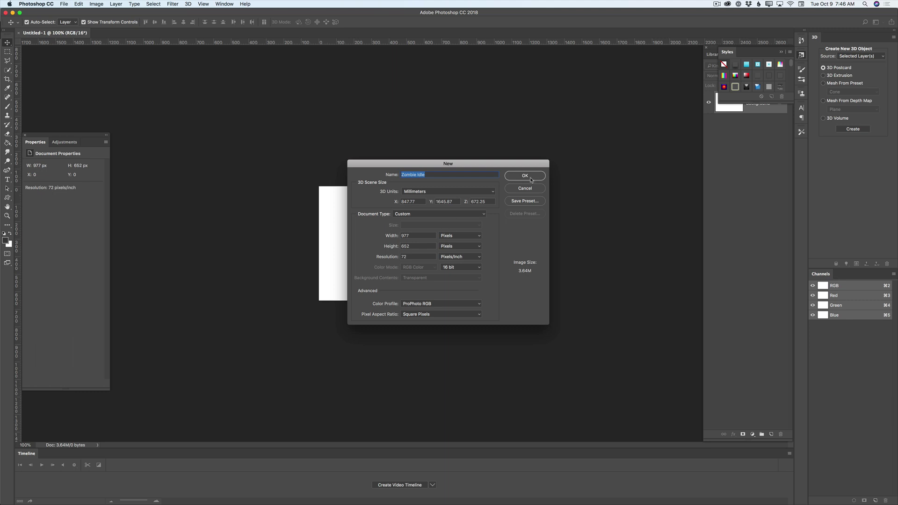
pyautogui.click(531, 179)
pyautogui.click(531, 178)
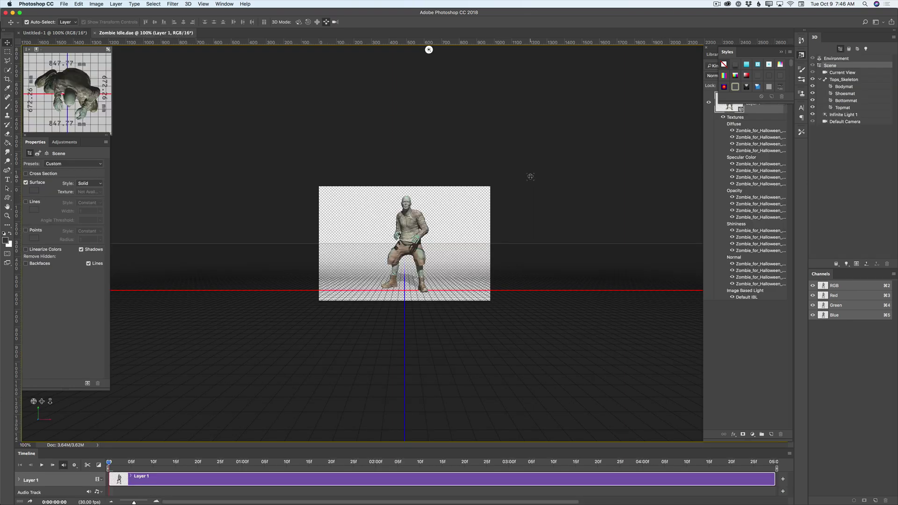
pyautogui.click(7, 216)
pyautogui.moveTo(428, 248); pyautogui.dragTo(482, 271)
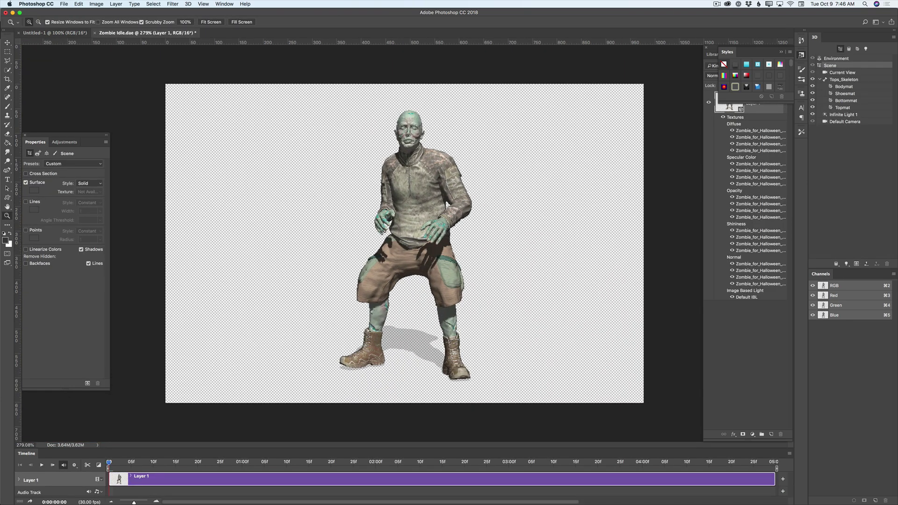
# With the Move tool active, preview the zombie's animation at about frame 25 and return the playhead to the start.
pyautogui.click(8, 42)
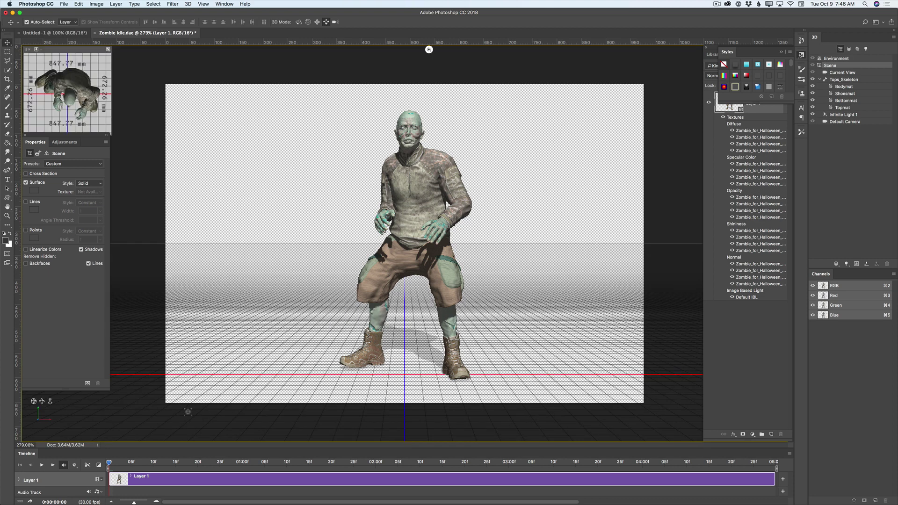
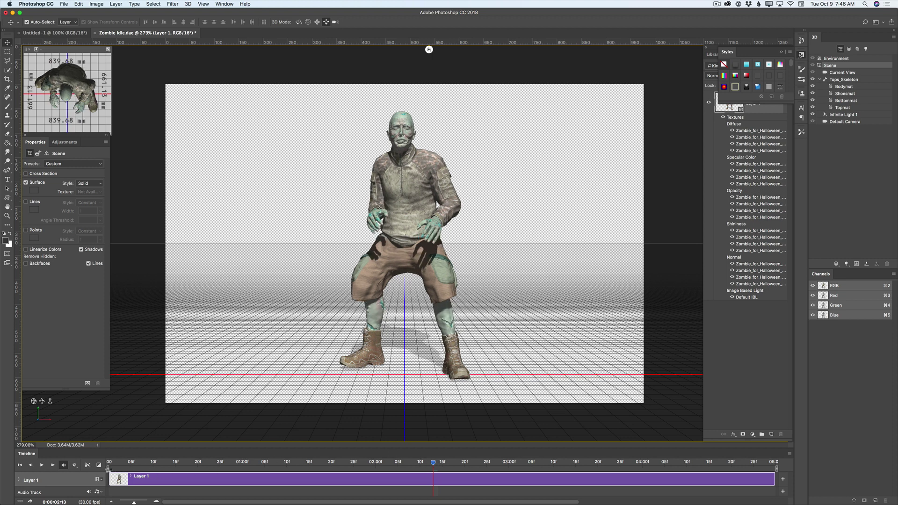
pyautogui.click(219, 462)
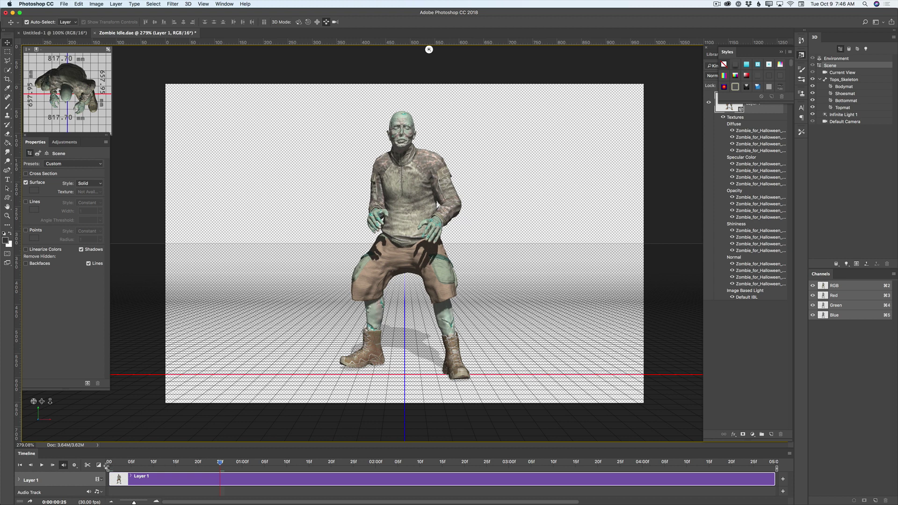
pyautogui.click(108, 463)
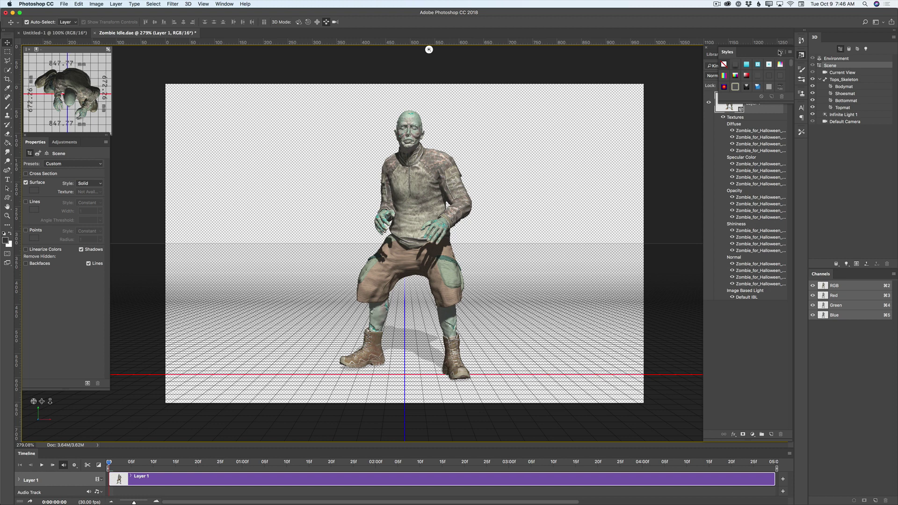
# Place the stock image "Road in the mountains at rain" from the Adobe Stock Licensed library and scale it to cover the whole canvas.
pyautogui.click(780, 53)
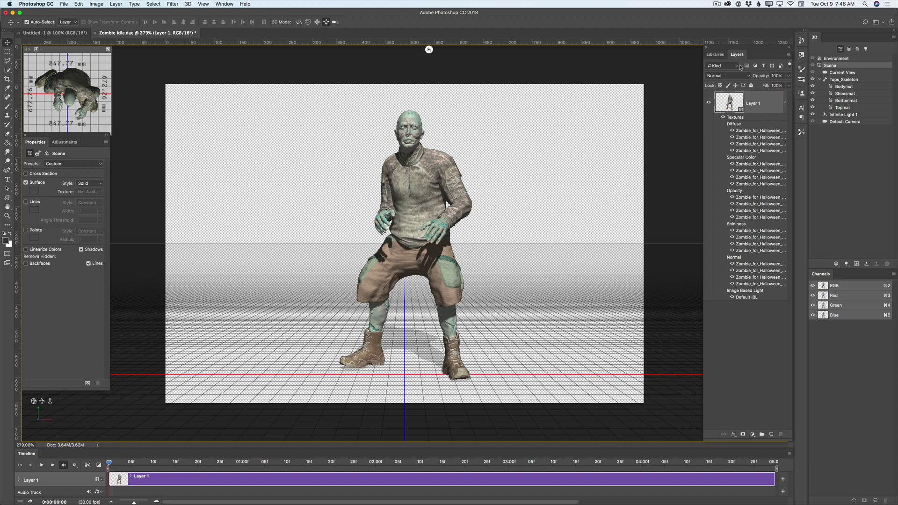
pyautogui.click(717, 55)
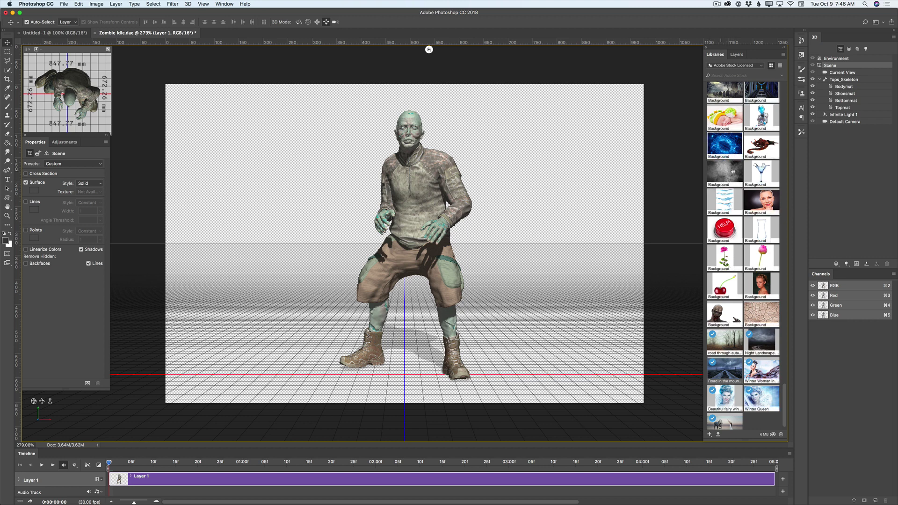
pyautogui.scroll(-1, 734, 373)
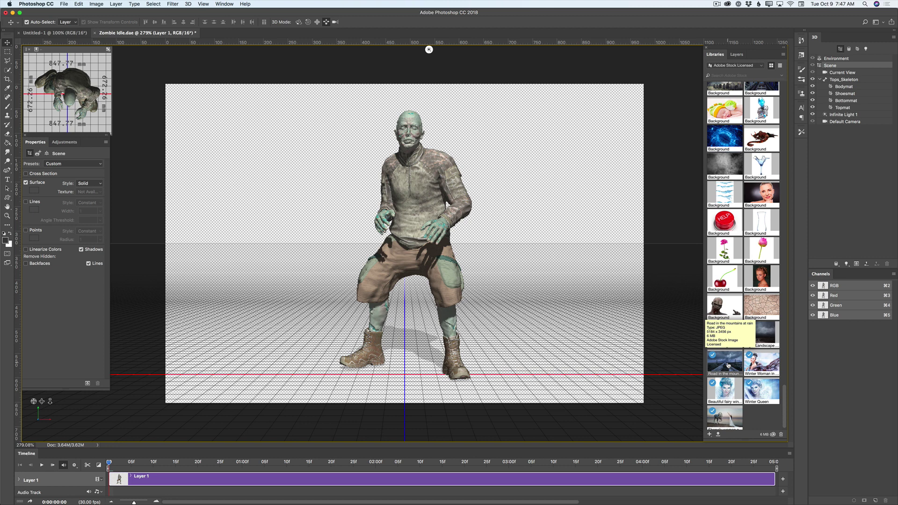
pyautogui.moveTo(728, 365); pyautogui.dragTo(423, 258)
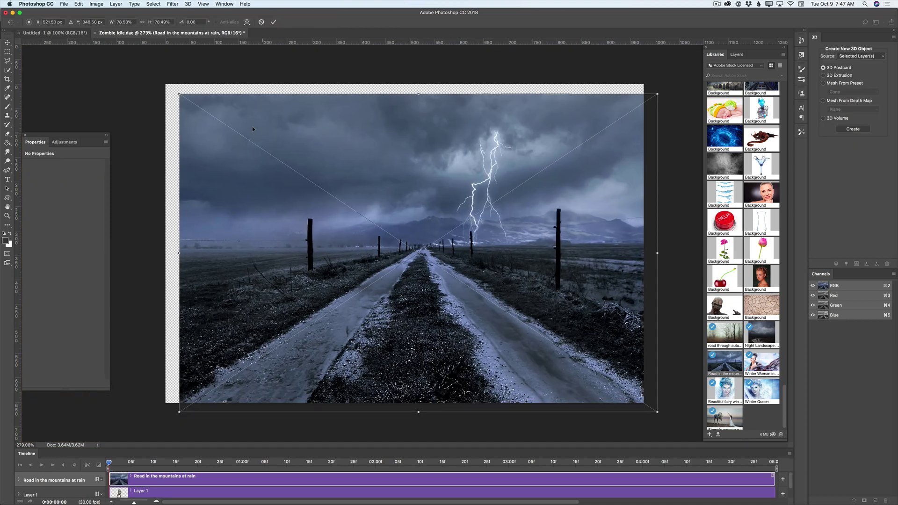
pyautogui.moveTo(251, 126); pyautogui.dragTo(240, 114)
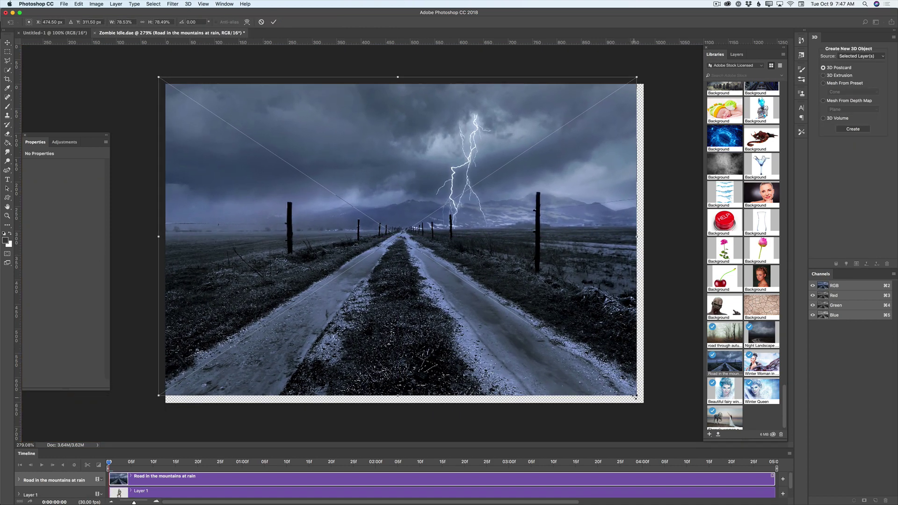
pyautogui.moveTo(636, 395); pyautogui.dragTo(648, 407)
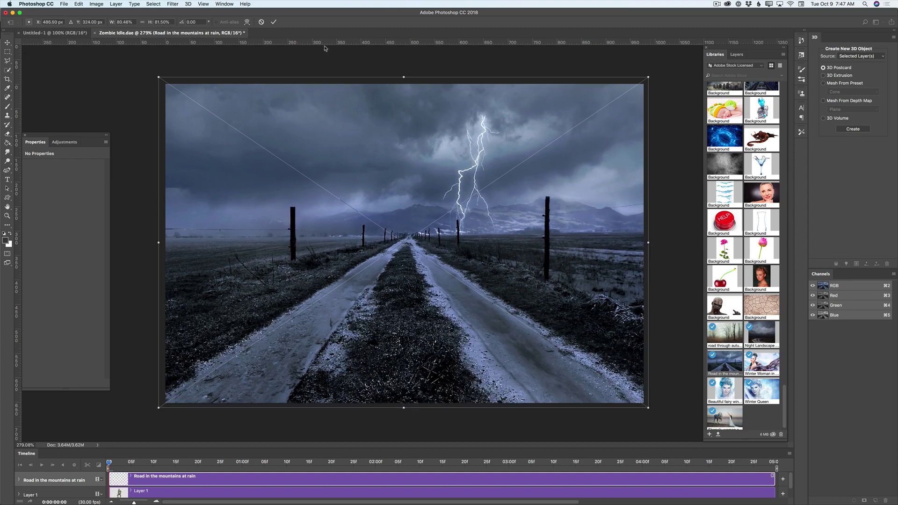
pyautogui.press('Return')
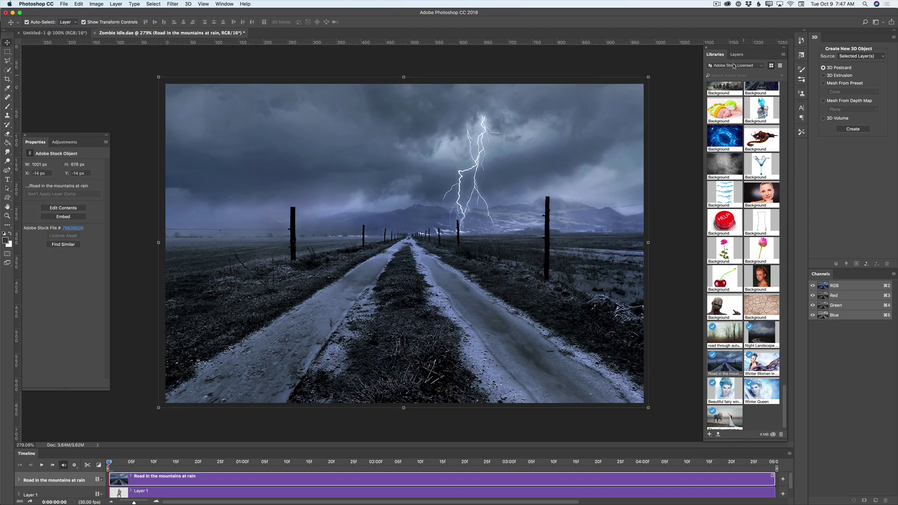
# Move the road background layer beneath the zombie's 3D layer in the layer stack.
pyautogui.click(736, 54)
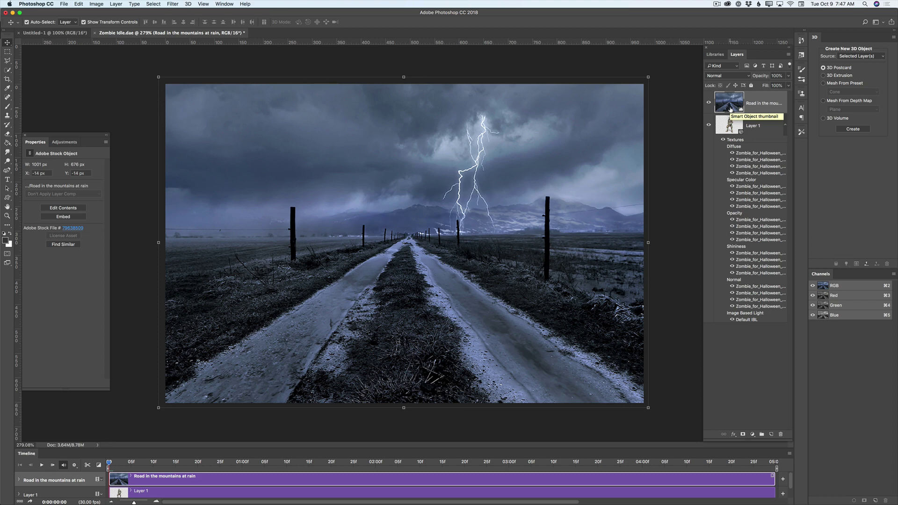
pyautogui.click(722, 127)
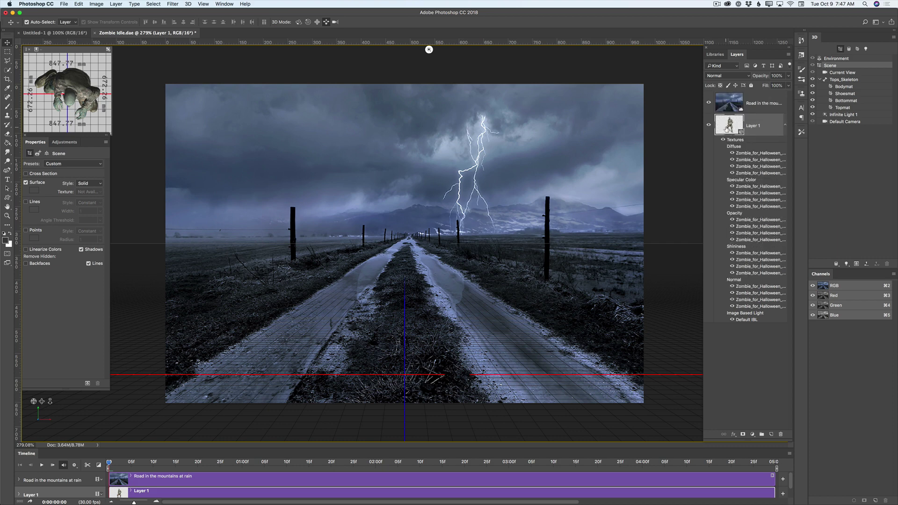
pyautogui.moveTo(725, 102); pyautogui.dragTo(728, 101)
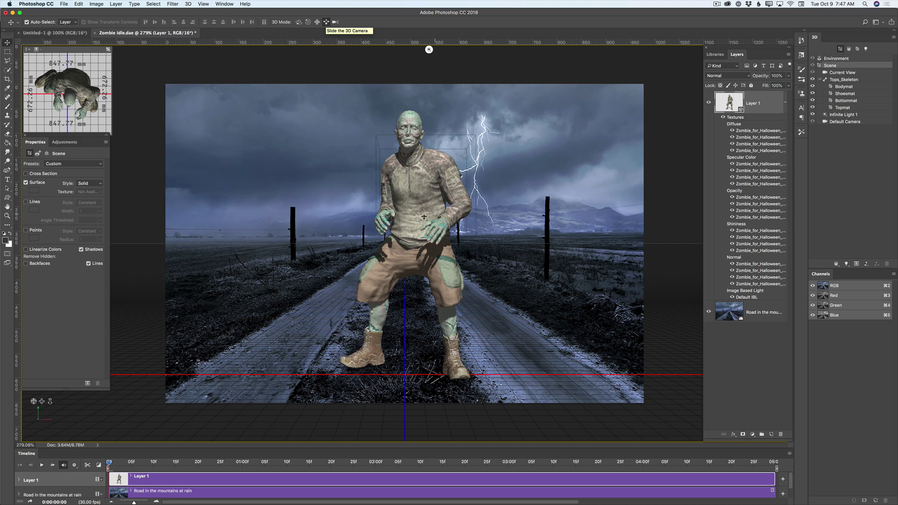
# Slide the 3D camera to set the zombie smaller on the road's right wheel track, and orbit it slightly to match the perspective.
pyautogui.click(326, 22)
pyautogui.moveTo(423, 219); pyautogui.dragTo(546, 272)
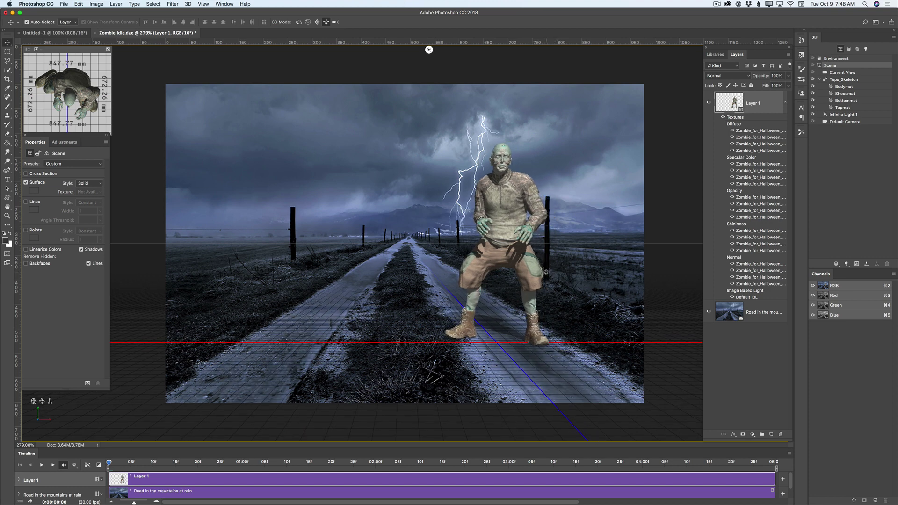
pyautogui.click(299, 23)
pyautogui.moveTo(510, 256); pyautogui.dragTo(503, 251)
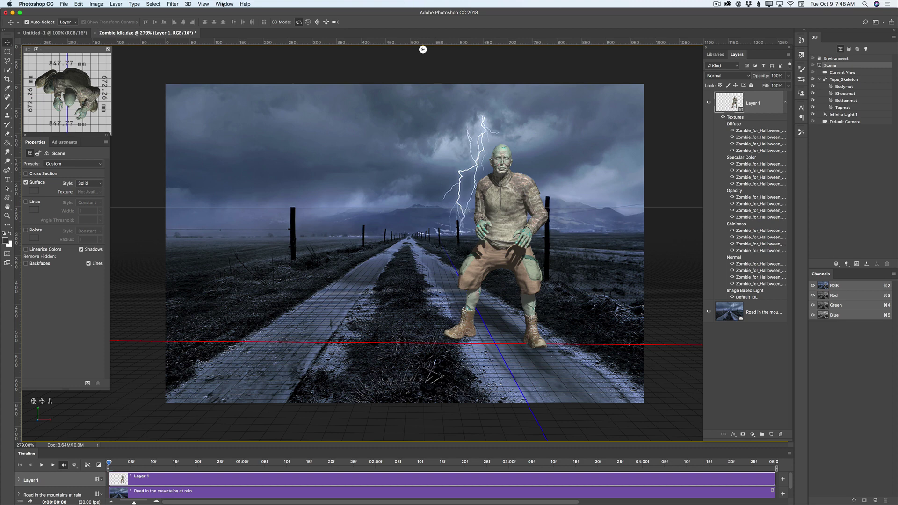
# Choose the 3D workspace.
pyautogui.click(222, 5)
pyautogui.moveTo(229, 20)
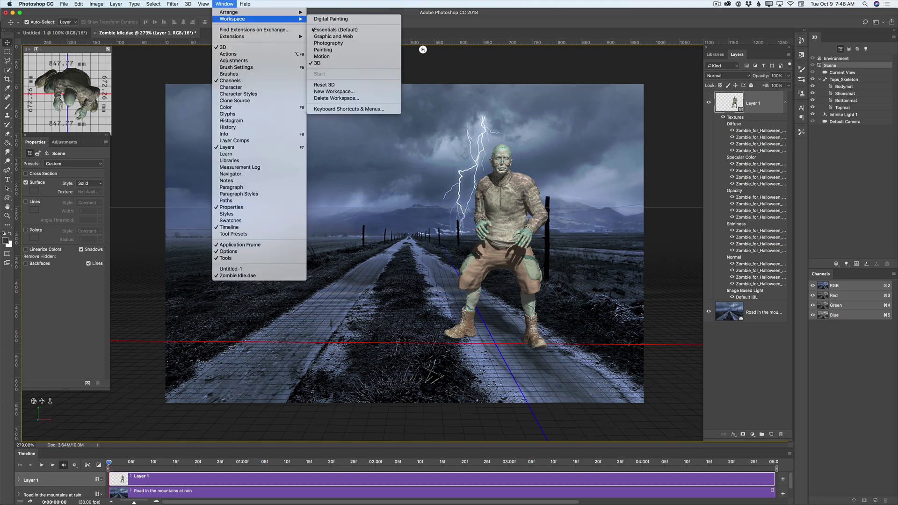
pyautogui.click(311, 64)
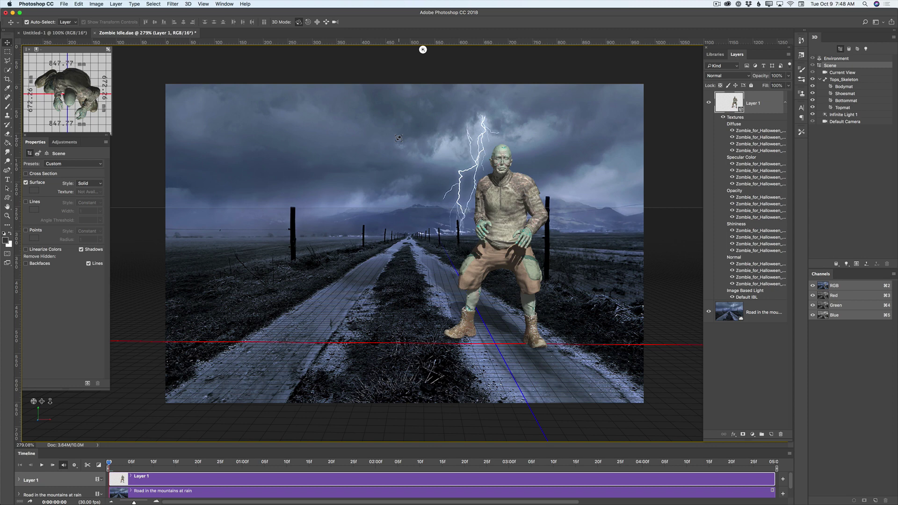
# Add an Exposure adjustment clipped to the zombie layer and lower its exposure to about -0.98.
pyautogui.click(62, 142)
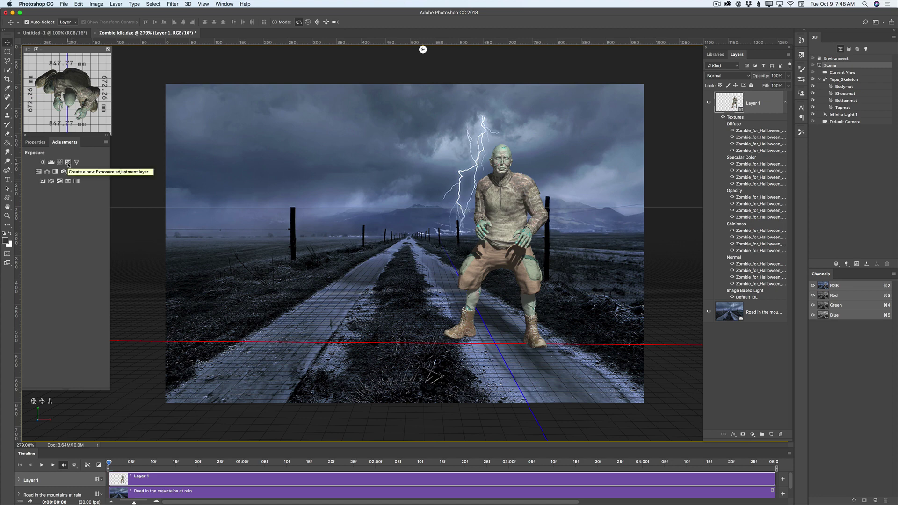
pyautogui.click(69, 163)
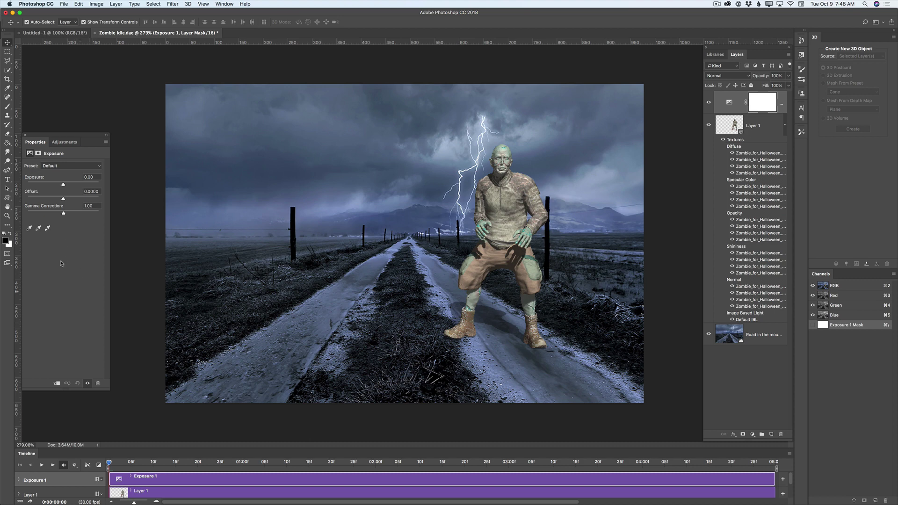
pyautogui.click(57, 384)
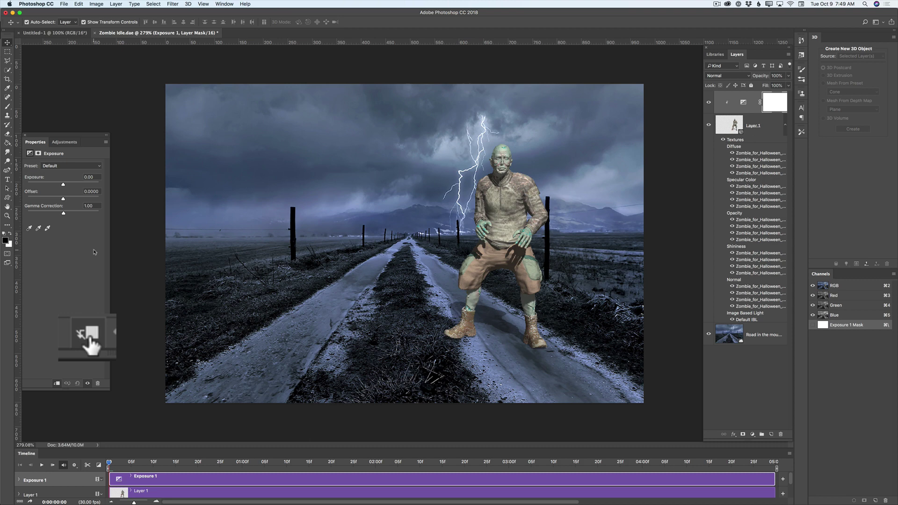
pyautogui.moveTo(63, 184); pyautogui.dragTo(58, 188)
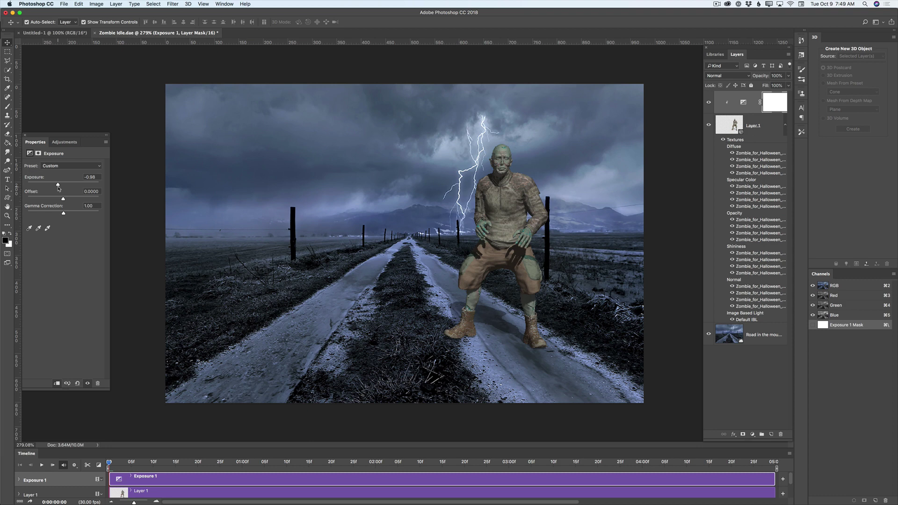
pyautogui.moveTo(59, 188); pyautogui.dragTo(58, 188)
# Select the infinite light of the zombie's 3D layer and set its shadow softness to 46%.
pyautogui.click(729, 125)
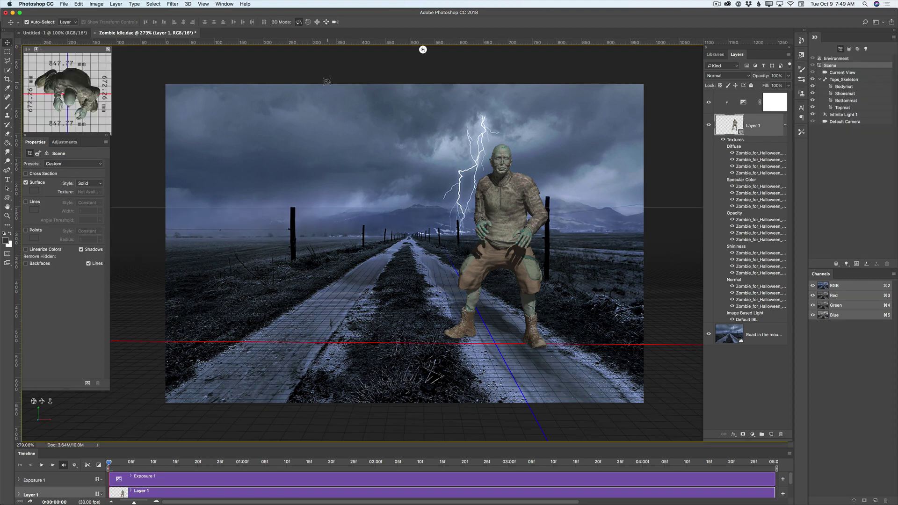
pyautogui.click(423, 50)
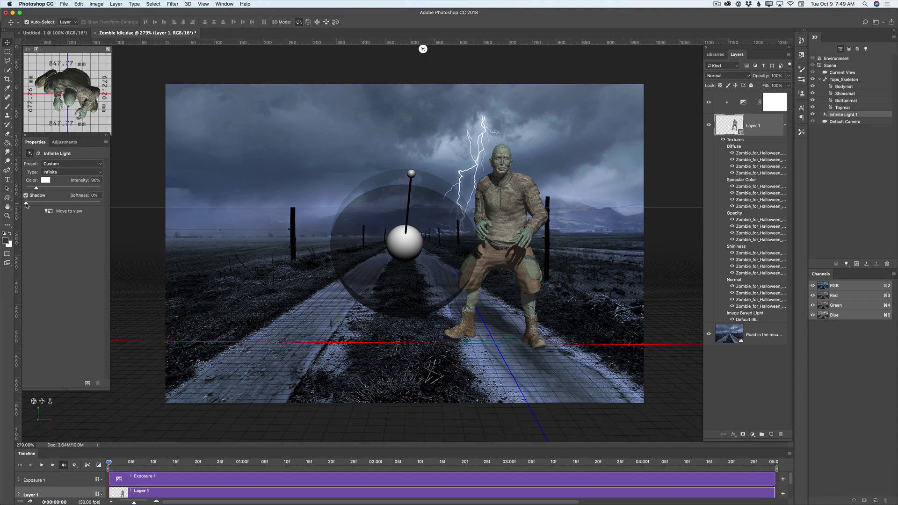
pyautogui.moveTo(27, 206); pyautogui.dragTo(61, 206)
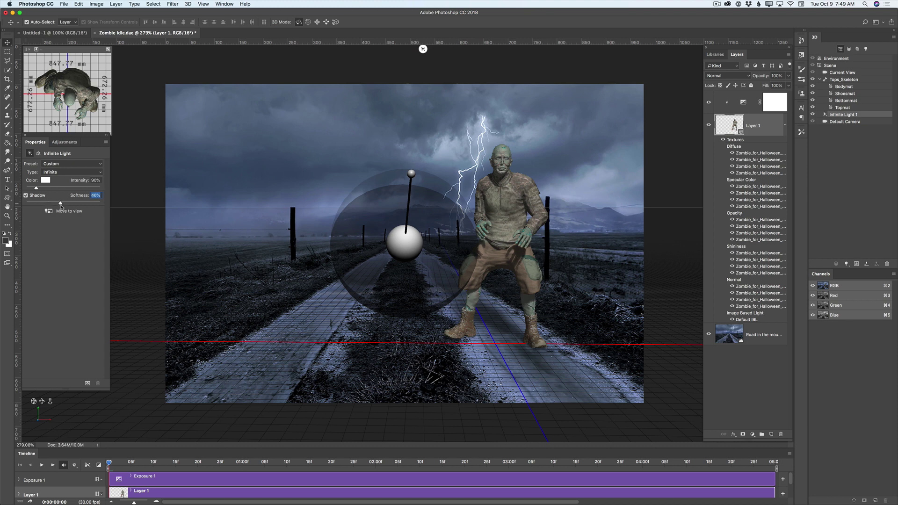
# Change the infinite light's color to a pale blue of RGB 181, 207, 242.
pyautogui.click(43, 181)
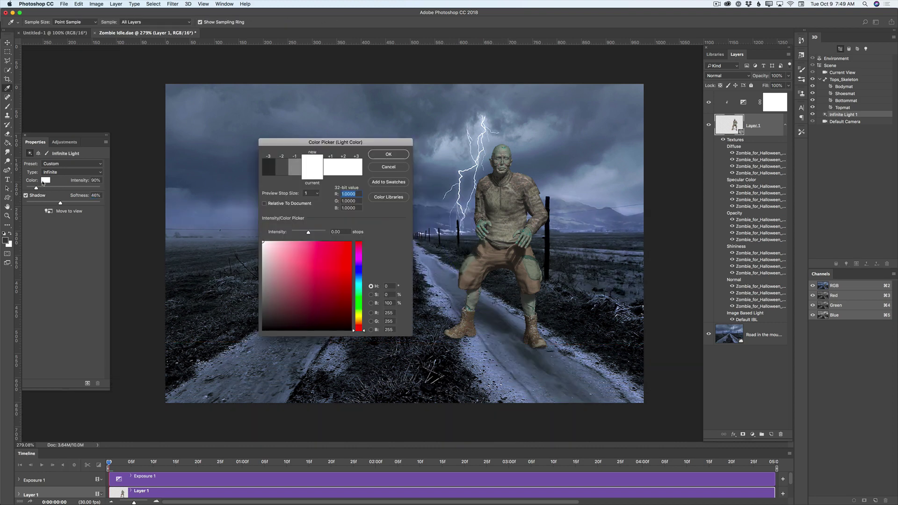
pyautogui.click(359, 280)
pyautogui.moveTo(359, 279); pyautogui.dragTo(359, 278)
pyautogui.moveTo(321, 254); pyautogui.dragTo(287, 246)
pyautogui.moveTo(289, 244)
pyautogui.mouseDown()
pyautogui.moveTo(287, 252)
pyautogui.moveTo(292, 239)
pyautogui.moveTo(284, 245)
pyautogui.mouseUp()
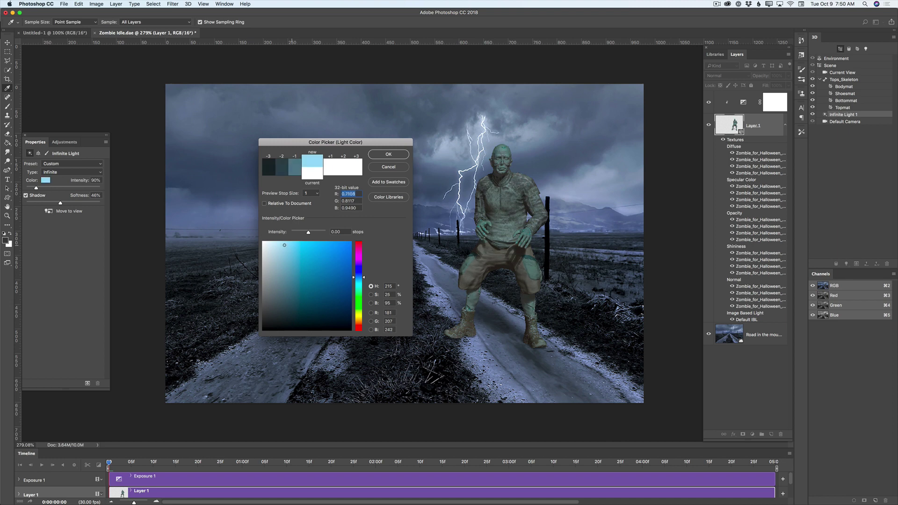
pyautogui.click(400, 158)
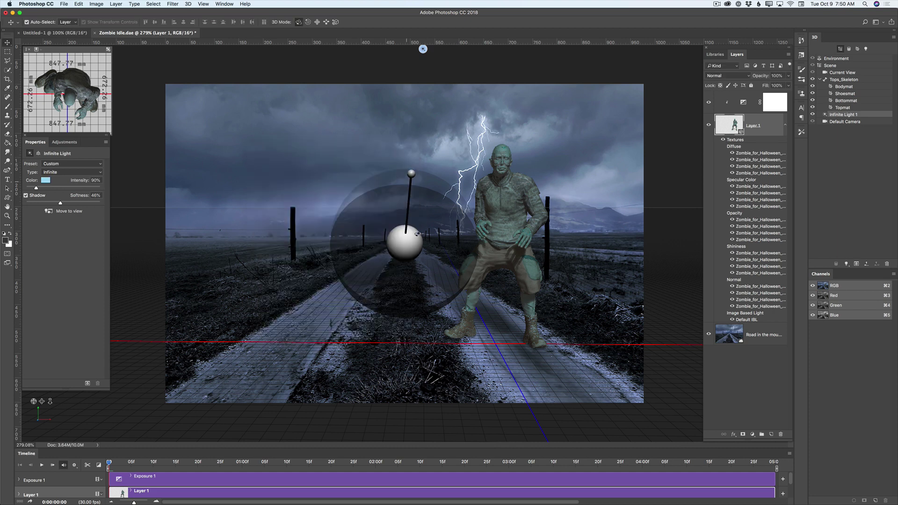
# Rotate the infinite light so it shines on the zombie more steeply from above.
pyautogui.moveTo(408, 242); pyautogui.dragTo(410, 202)
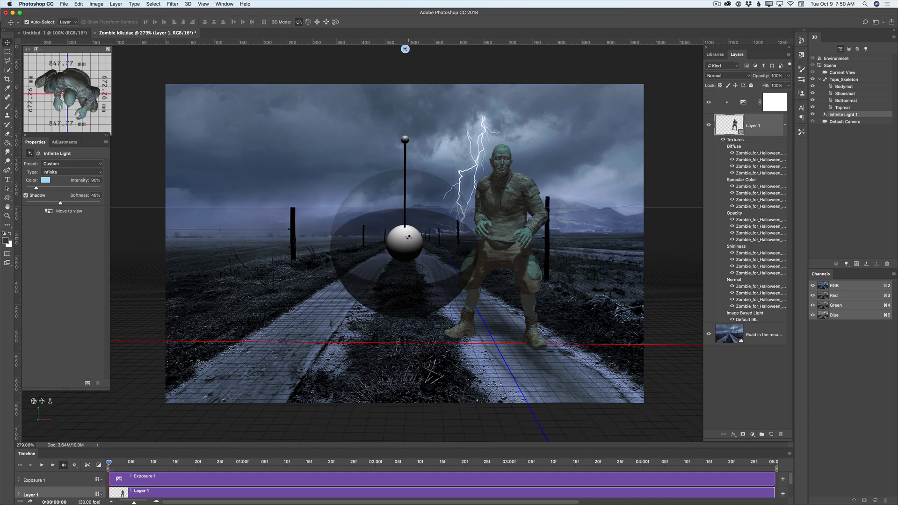
pyautogui.moveTo(407, 241); pyautogui.dragTo(408, 242)
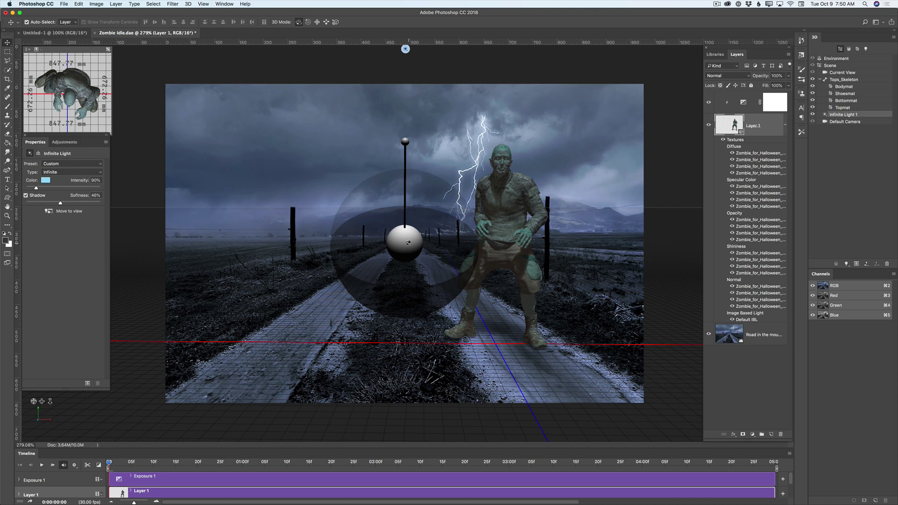
pyautogui.moveTo(408, 242); pyautogui.dragTo(409, 269)
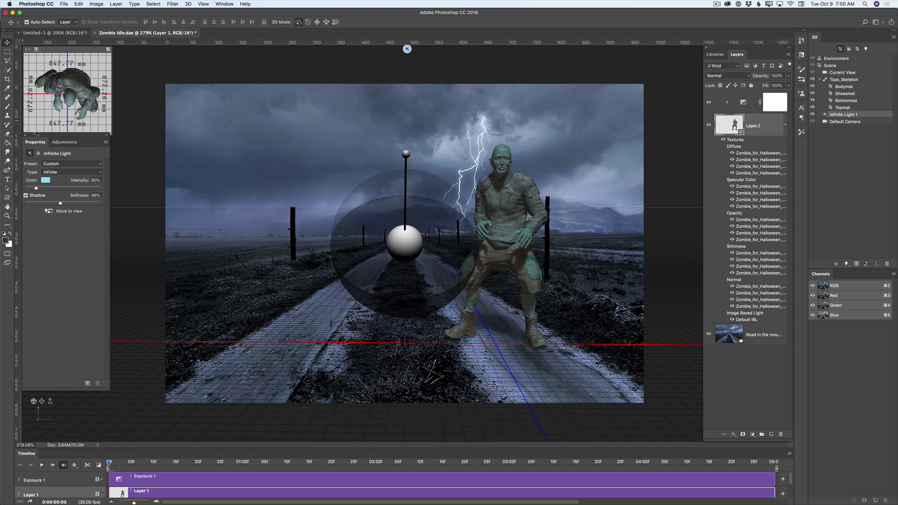
# Add a Color Lookup adjustment clipped above the zombie layer and apply the FoggyNight.3DL lookup table.
pyautogui.click(63, 143)
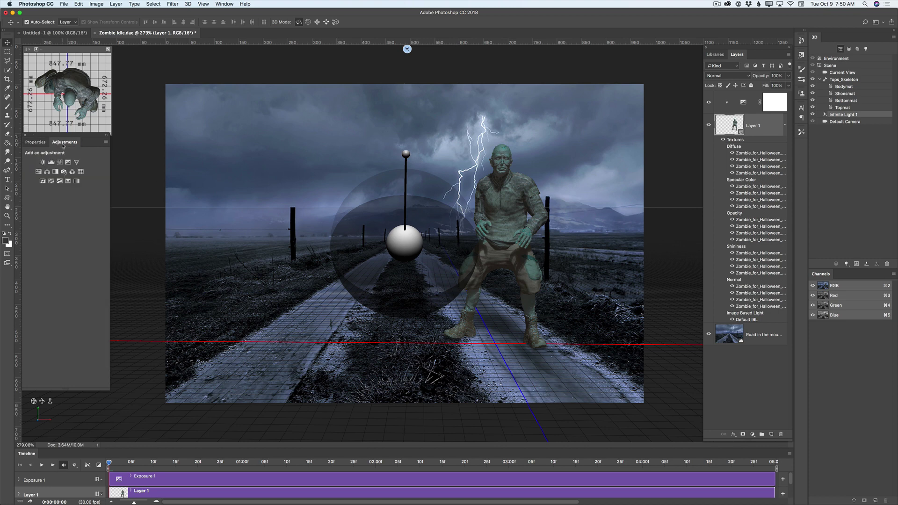
pyautogui.click(81, 172)
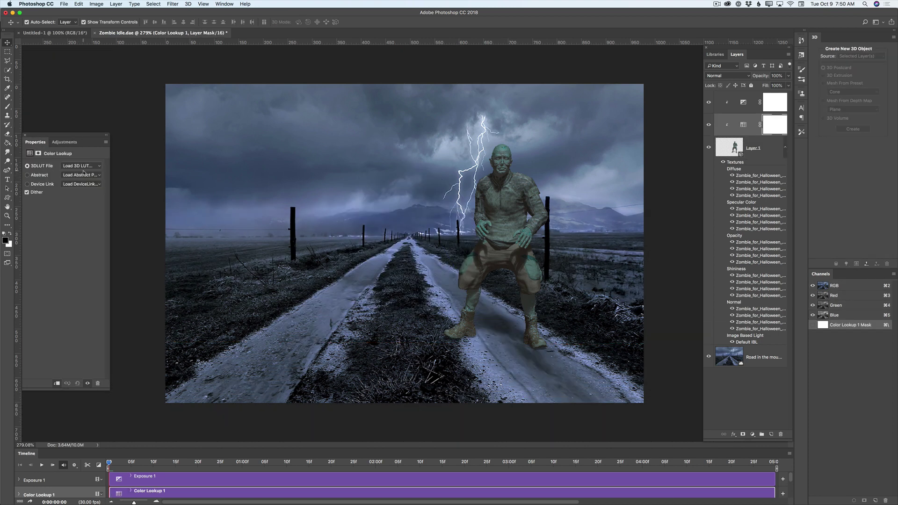
pyautogui.click(83, 167)
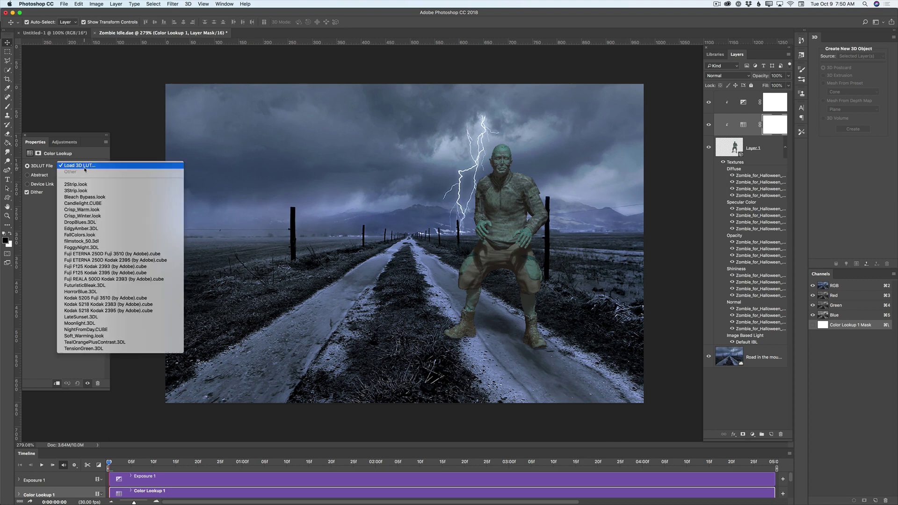
pyautogui.click(91, 247)
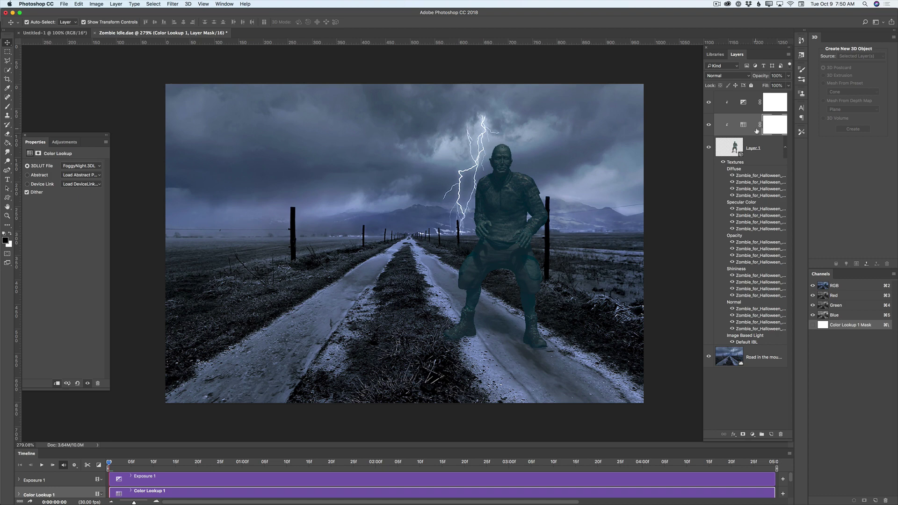
# Lower the Color Lookup adjustment layer's opacity to 5% and enlarge the timeline to show more tracks.
pyautogui.click(788, 76)
pyautogui.moveTo(787, 86); pyautogui.dragTo(757, 85)
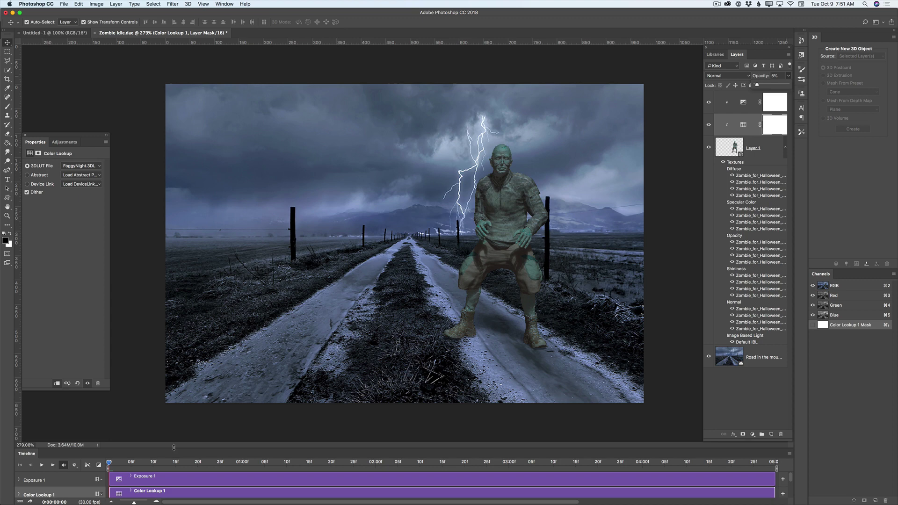
pyautogui.moveTo(174, 448); pyautogui.dragTo(178, 404)
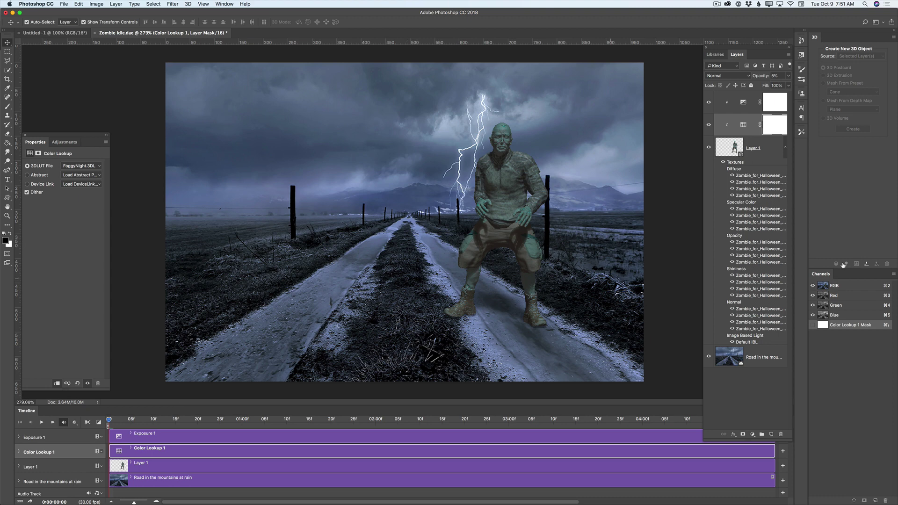
# Add a Vibrance adjustment above the Exposure layer, set its vibrance to -52 and reduce its layer opacity to 58%.
pyautogui.click(754, 98)
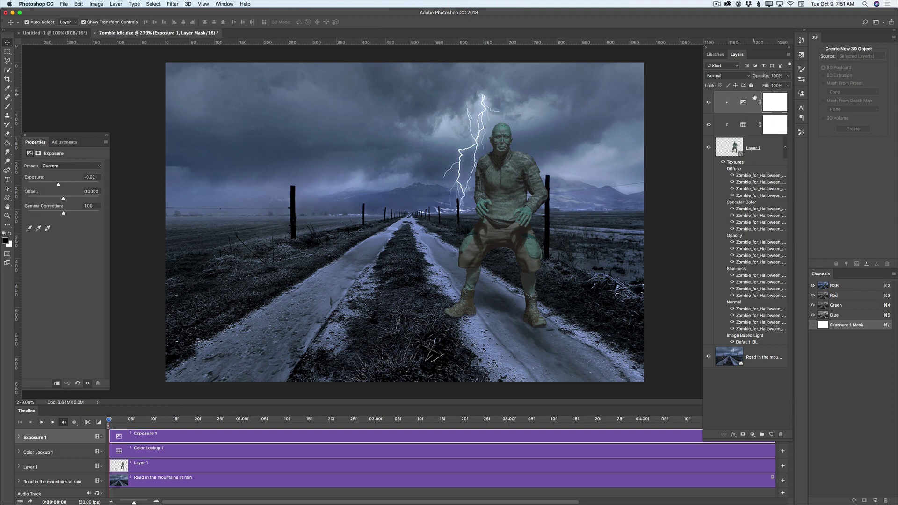
pyautogui.click(65, 142)
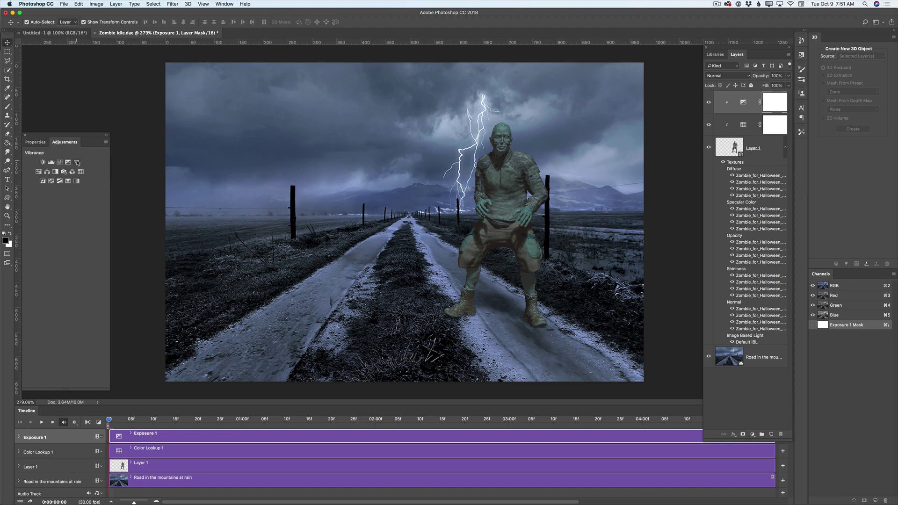
pyautogui.click(77, 162)
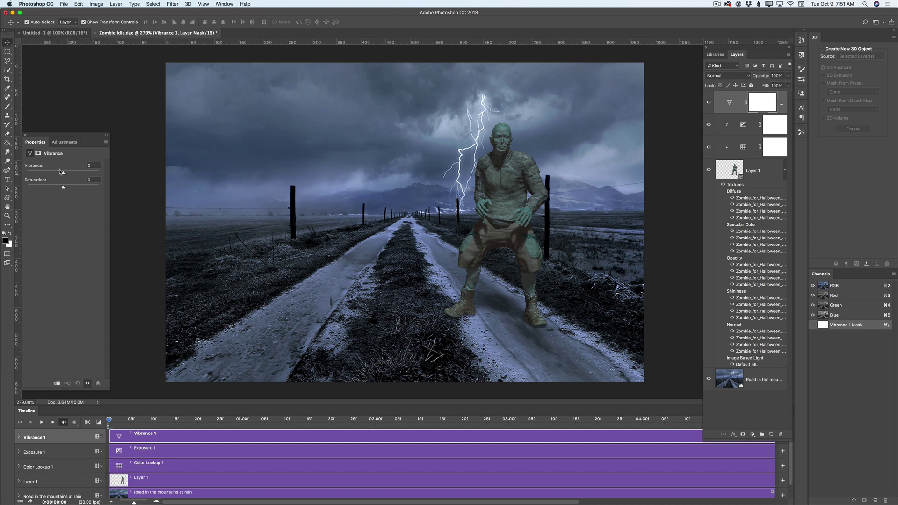
pyautogui.moveTo(61, 171); pyautogui.dragTo(45, 173)
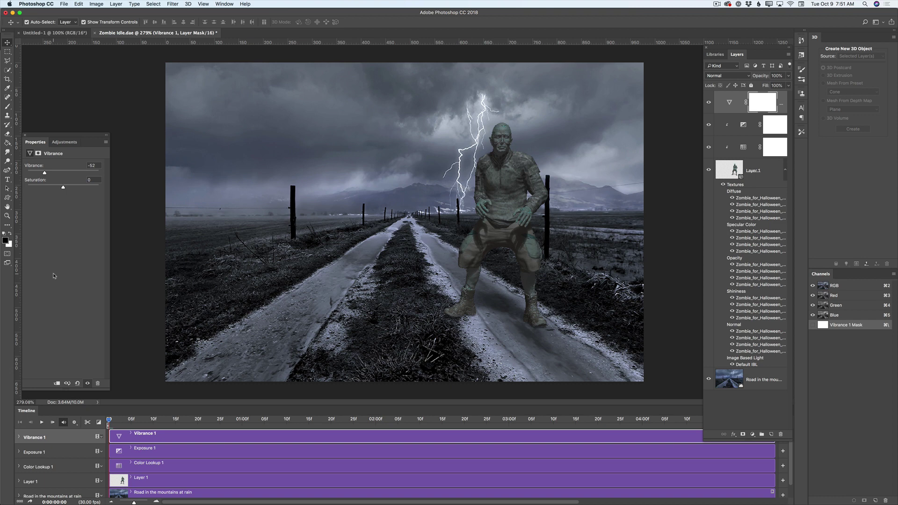
pyautogui.click(786, 78)
pyautogui.moveTo(787, 85)
pyautogui.mouseDown()
pyautogui.moveTo(756, 86)
pyautogui.moveTo(774, 89)
pyautogui.mouseUp()
# Preview the zombie animation in the timeline, stop playback and return the playhead to the first frame.
pyautogui.click(42, 423)
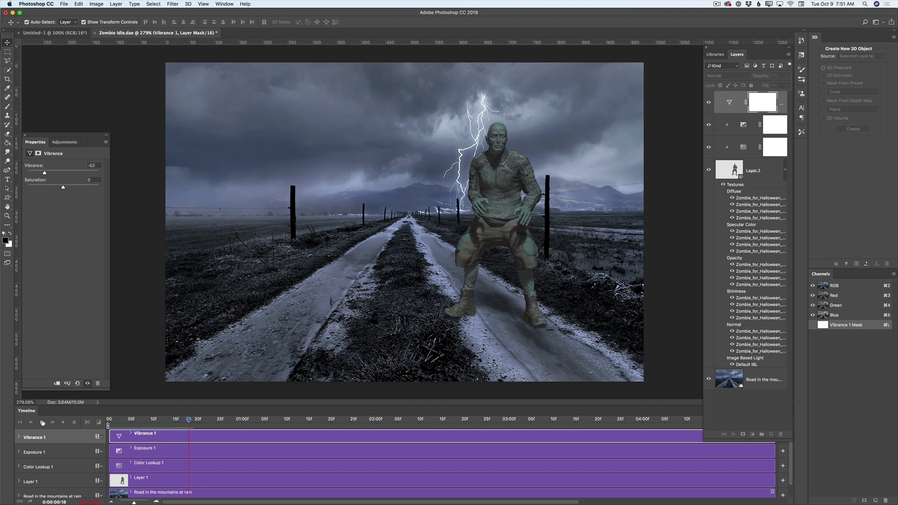
pyautogui.click(43, 422)
pyautogui.click(109, 420)
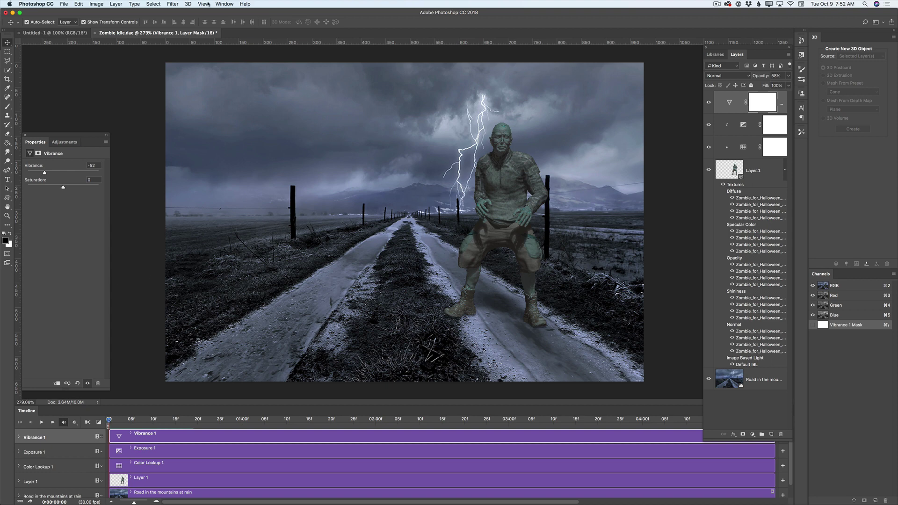
# Start a video render of the composition to the Desktop, declining to replace the existing Zombie Idle.mp4.
pyautogui.click(63, 5)
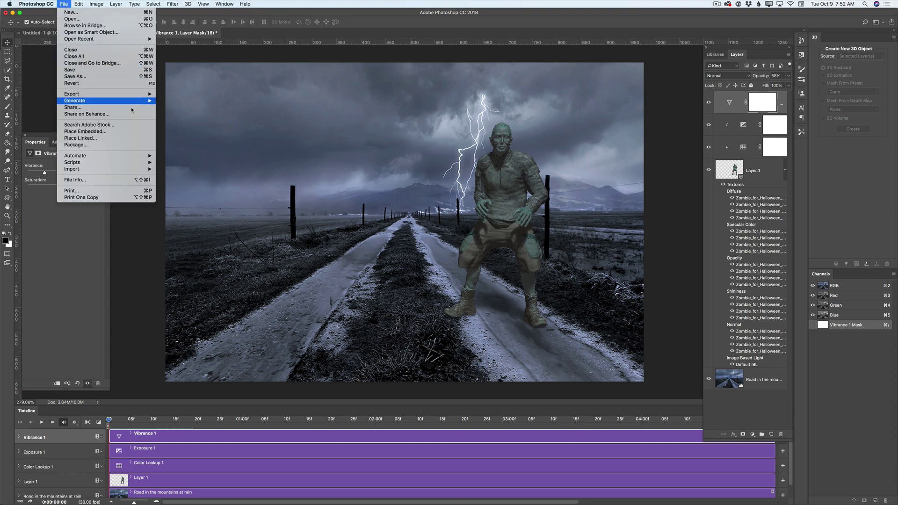
pyautogui.moveTo(137, 101)
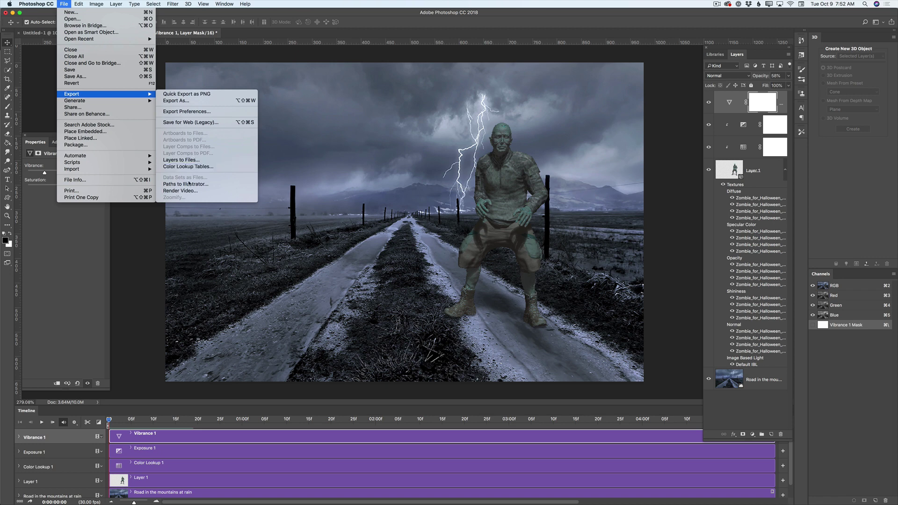
pyautogui.click(180, 190)
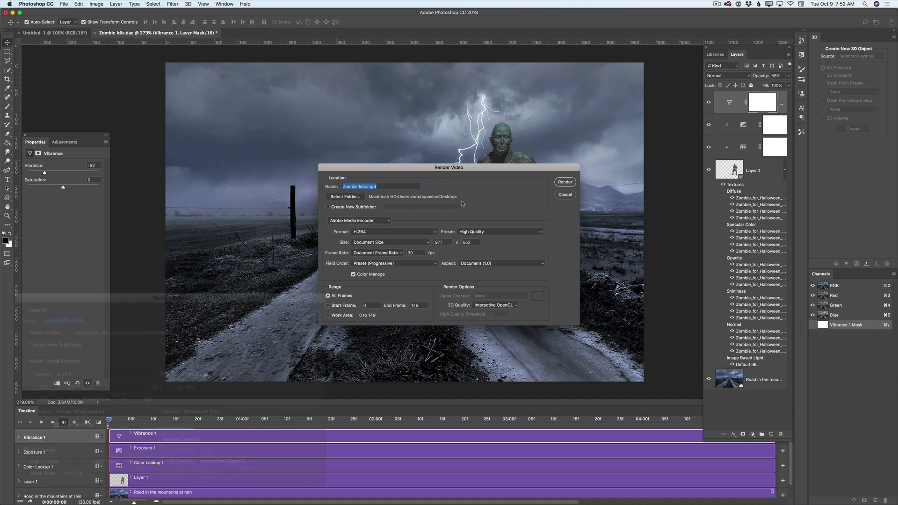
pyautogui.click(567, 183)
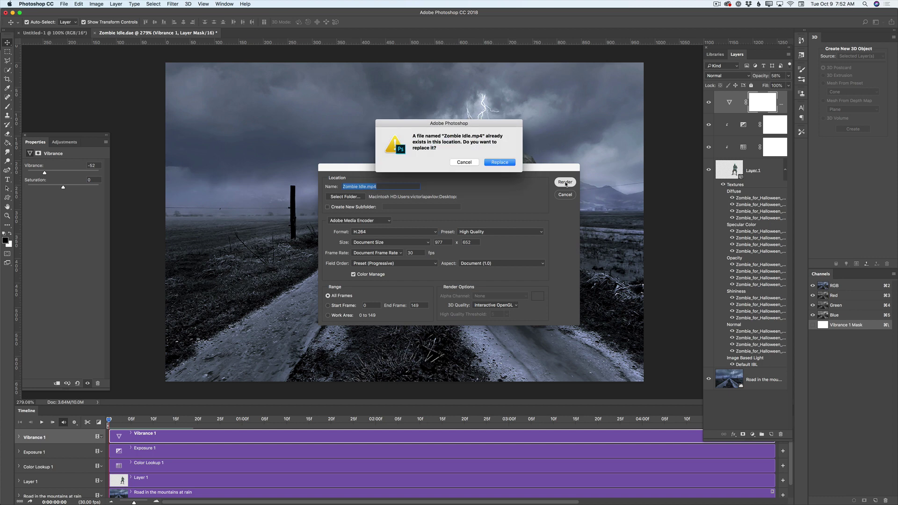
pyautogui.click(469, 163)
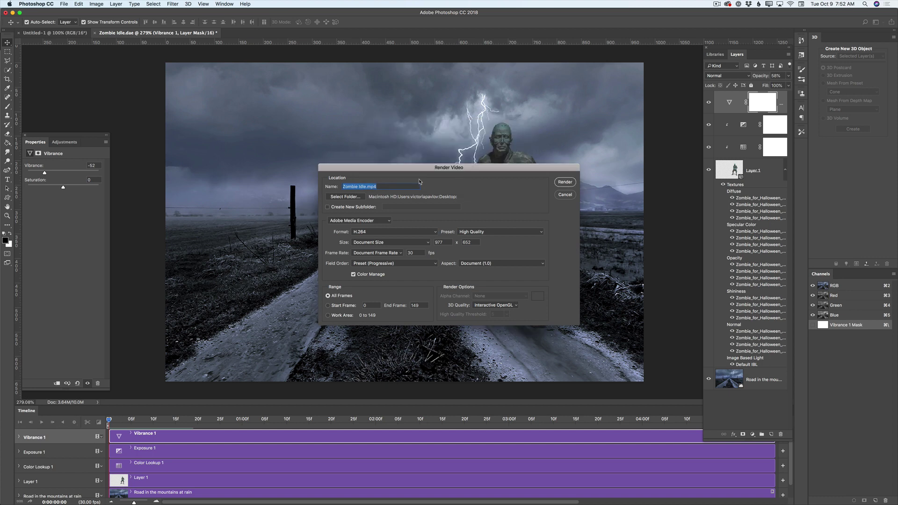
# Rename the output file to Zombie HalloweenIdle.mp4 and render all frames as a high-quality H.264 video.
pyautogui.click(359, 187)
pyautogui.press('super+a')
pyautogui.click(364, 187)
pyautogui.press('super+a')
pyautogui.click(358, 186)
pyautogui.write('Halloween')
pyautogui.click(563, 182)
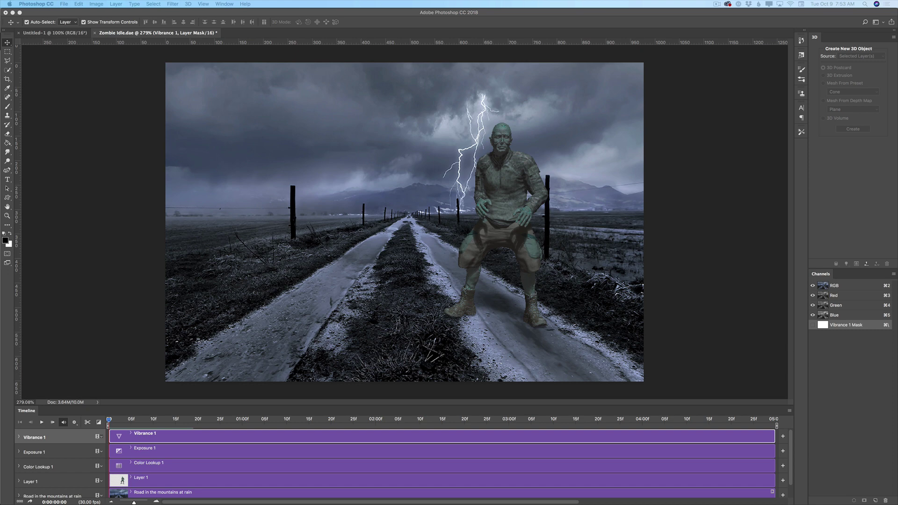
# Switch to Finder, open Zombie HalloweenIdle.mp4 from the Desktop in QuickTime Player and replay it in an enlarged window.
pyautogui.press('super+Tab')
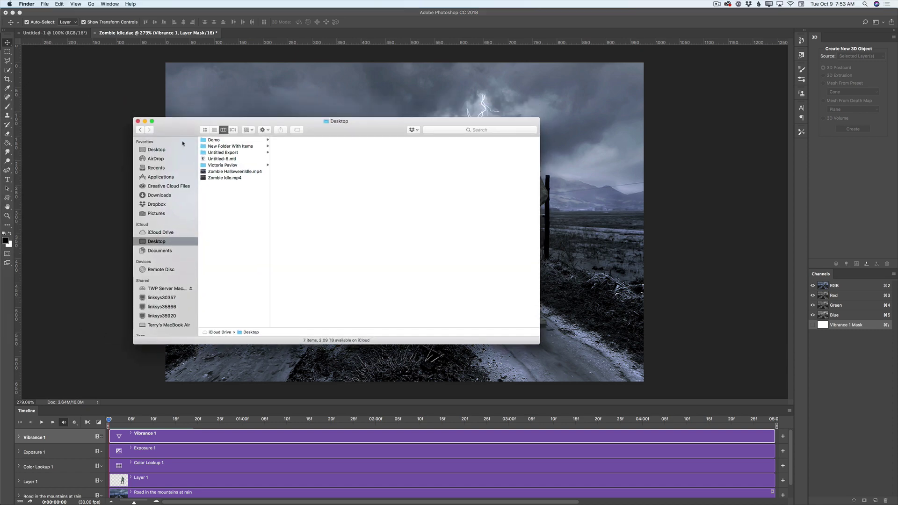
pyautogui.click(238, 172)
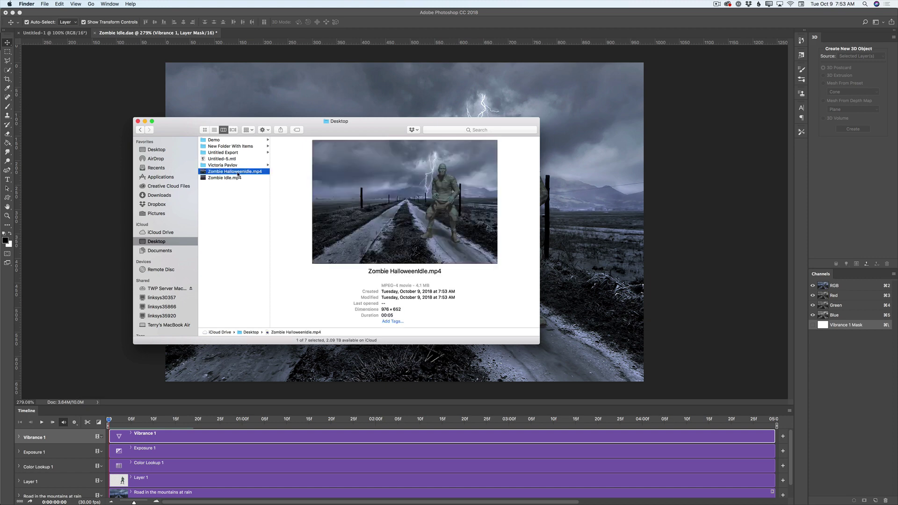
pyautogui.rightClick(238, 175)
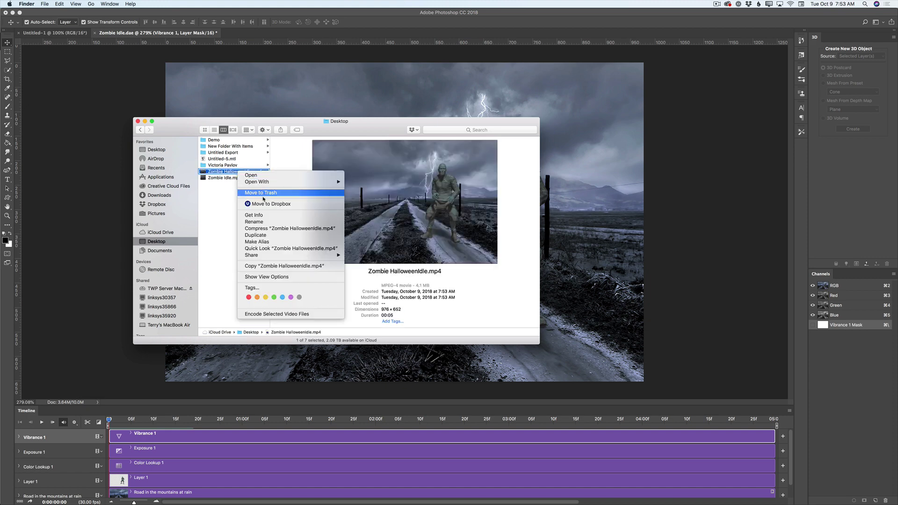
pyautogui.moveTo(261, 182)
pyautogui.click(364, 185)
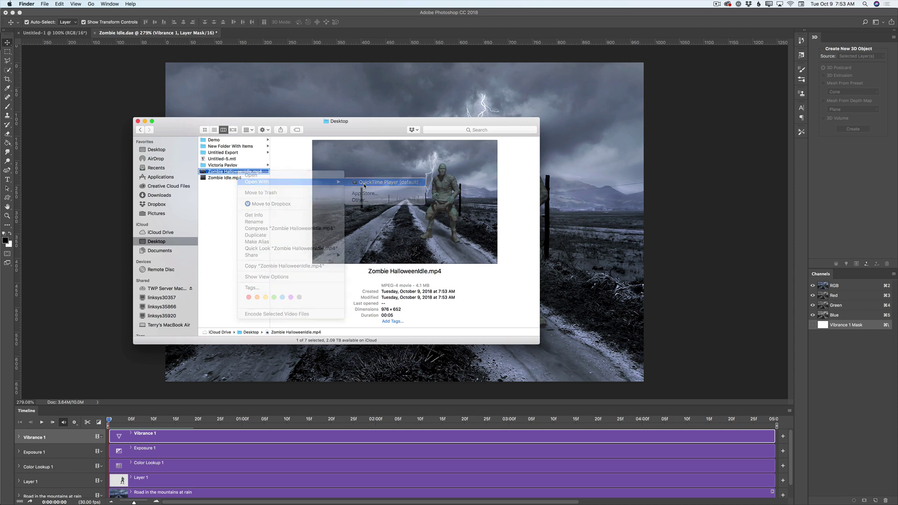
pyautogui.moveTo(199, 206)
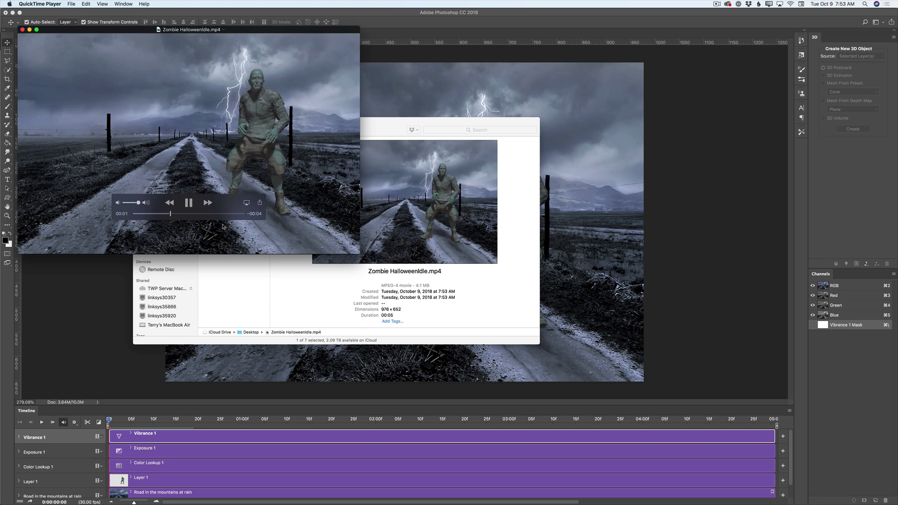
pyautogui.moveTo(360, 254); pyautogui.dragTo(717, 491)
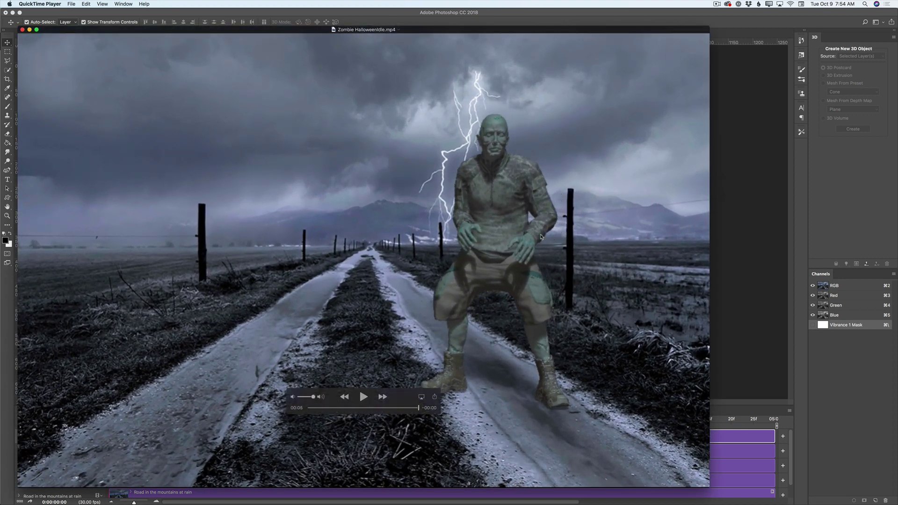
pyautogui.click(363, 397)
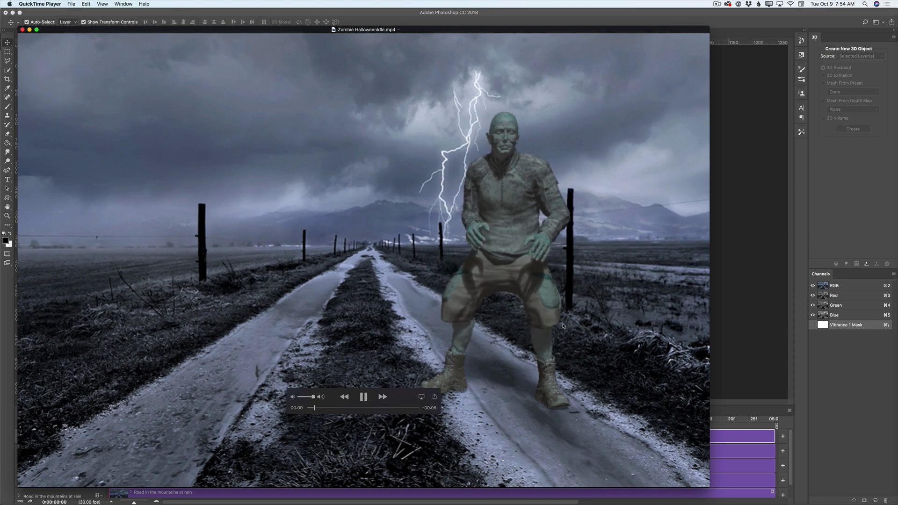